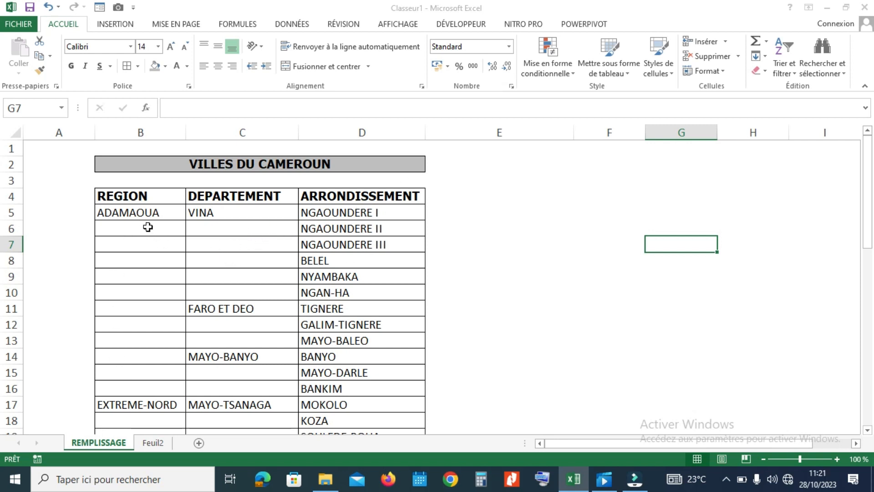
drag(146, 228, 143, 389)
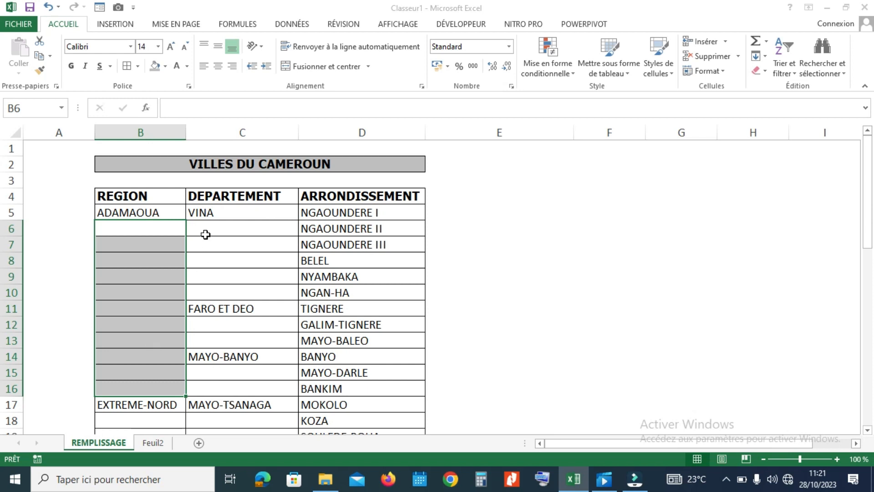
drag(213, 229, 214, 290)
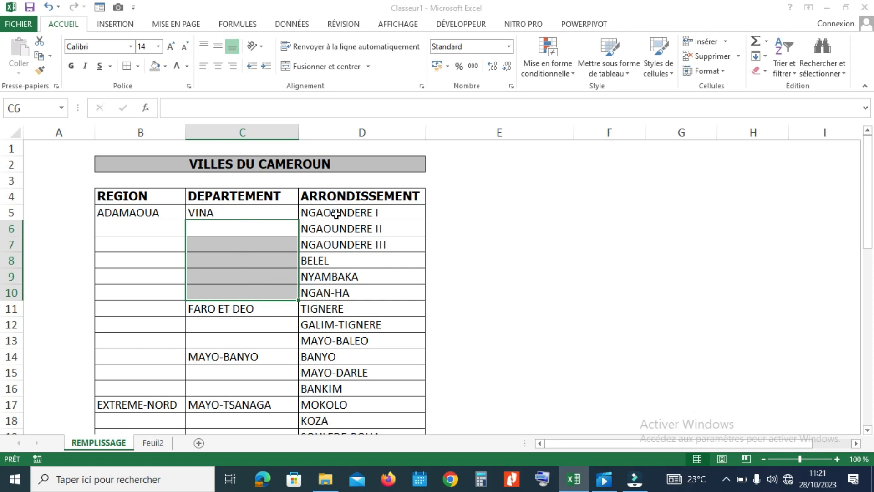
click(245, 267)
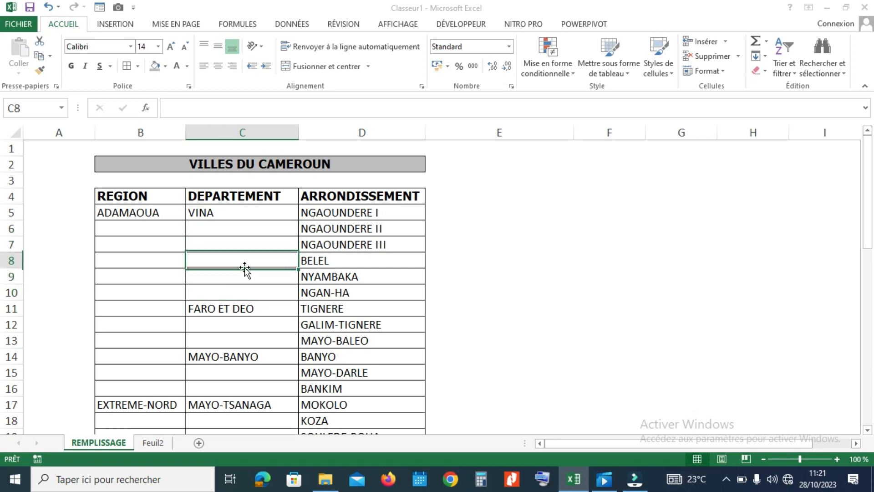
click(140, 228)
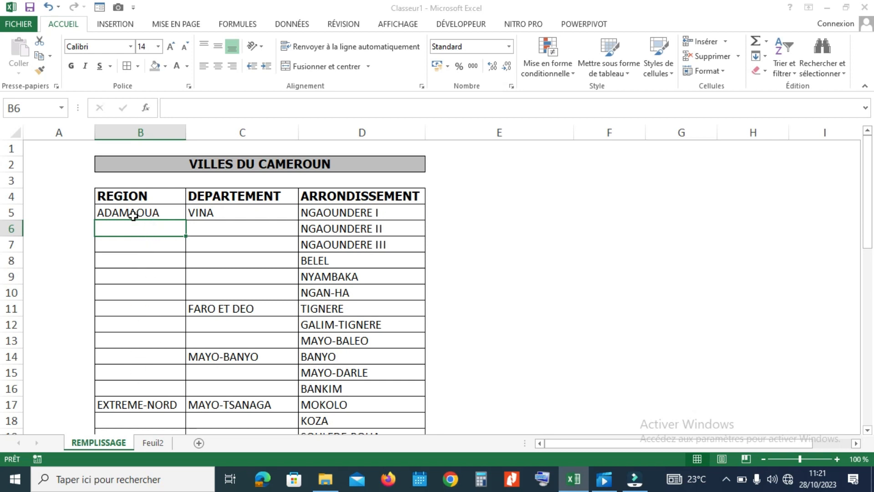
drag(132, 235, 142, 387)
click(240, 224)
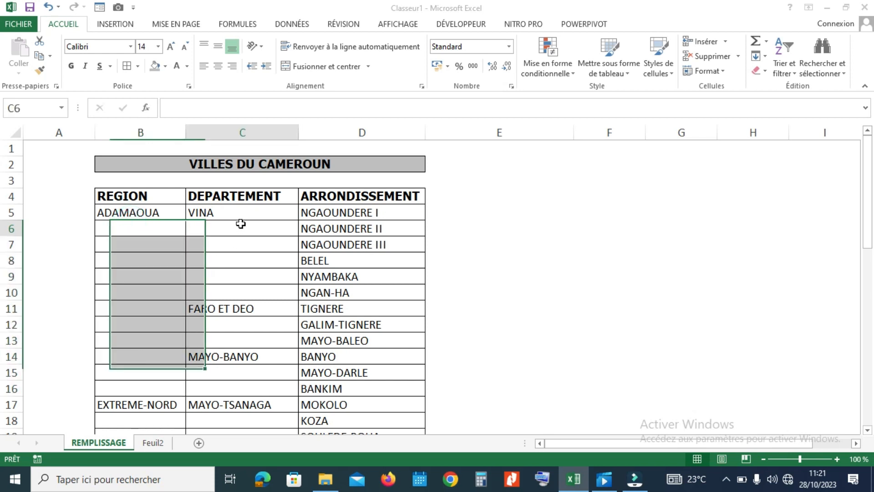
drag(240, 225, 241, 296)
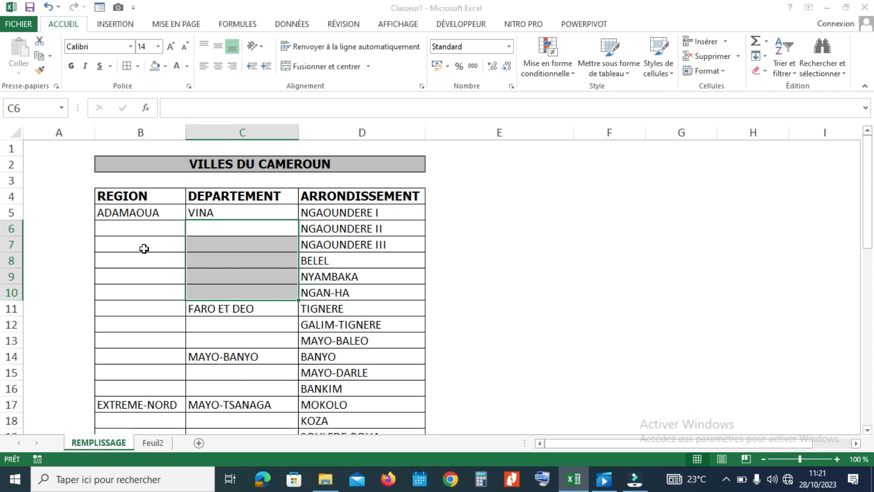
Select all the empty cells (Cellules vides) of the VILLES DU CAMEROUN table, starting from a cell inside it
click(188, 246)
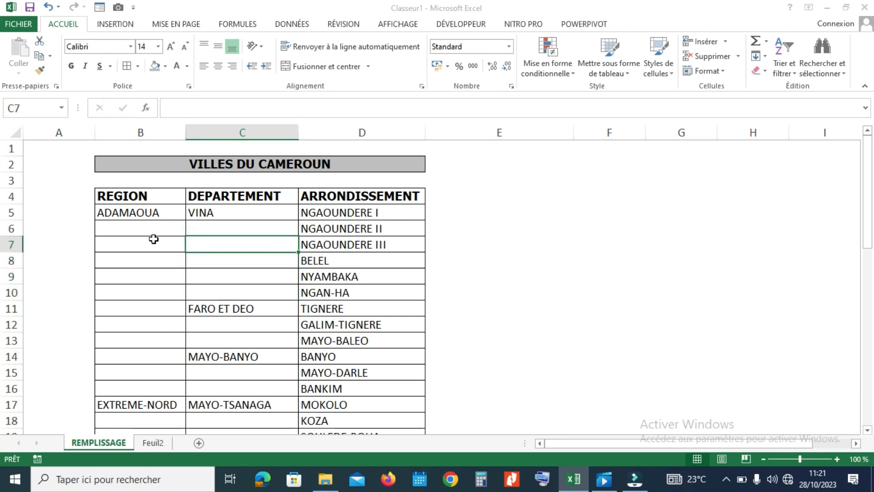
key(ctrl+a)
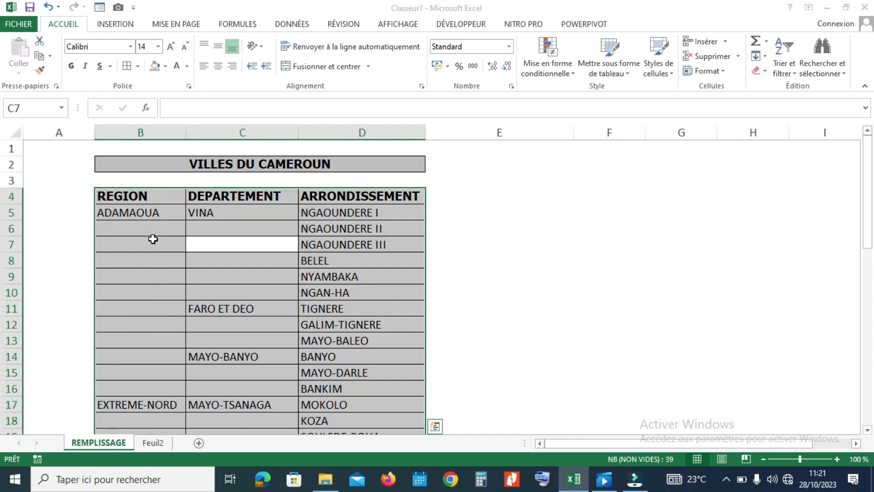
key(F5)
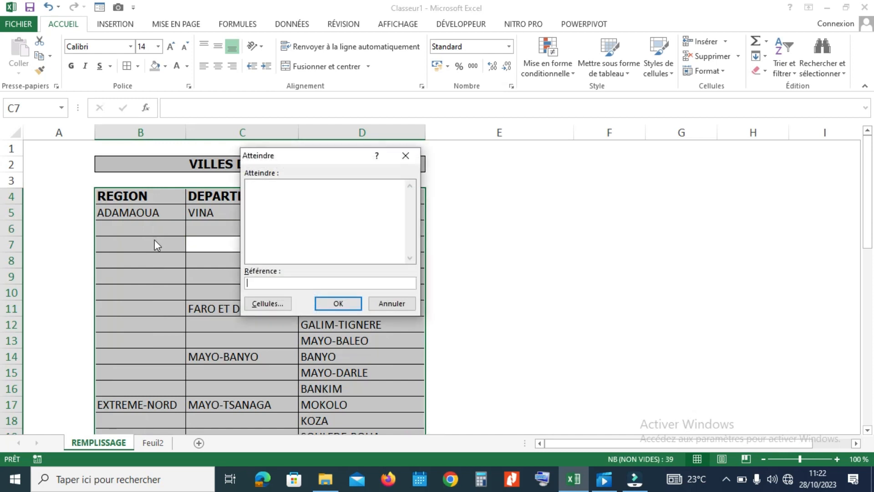
click(266, 307)
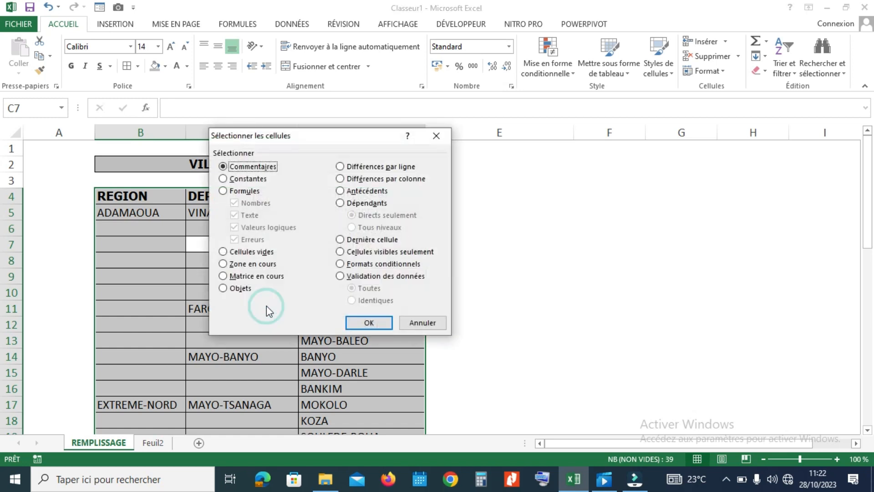
click(223, 252)
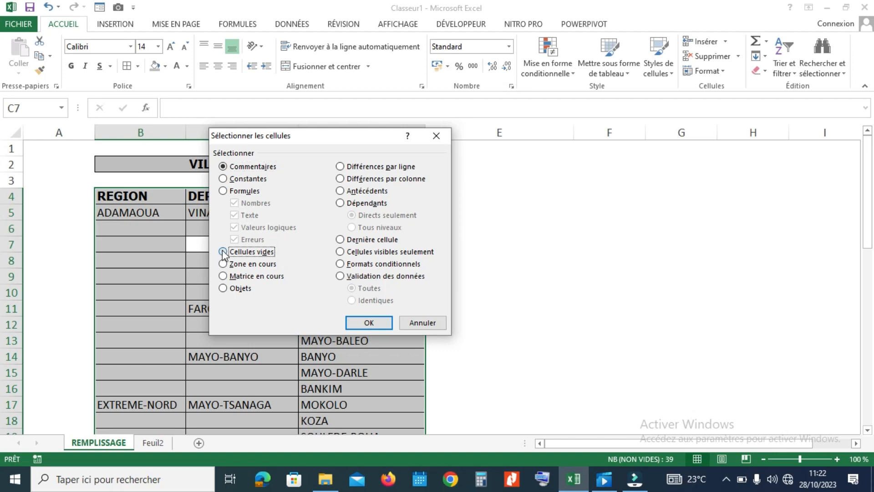
click(371, 323)
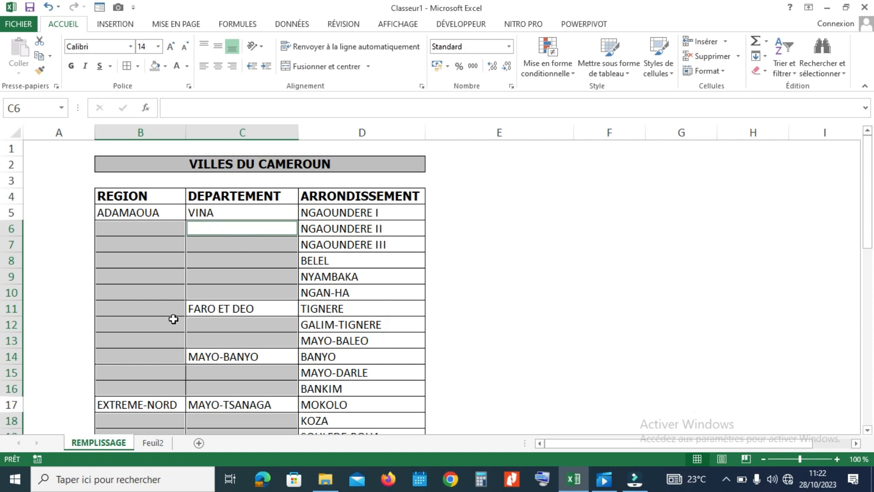
Fill every selected empty cell at once with the value above it, using the relative formula =C5 for C6, and deselect the cells
drag(868, 203, 2, 189)
text(=)
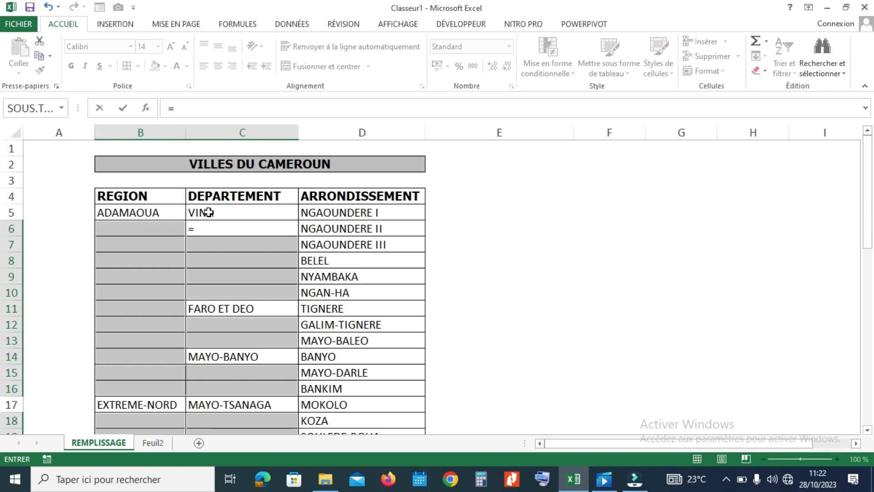
click(208, 213)
click(208, 213)
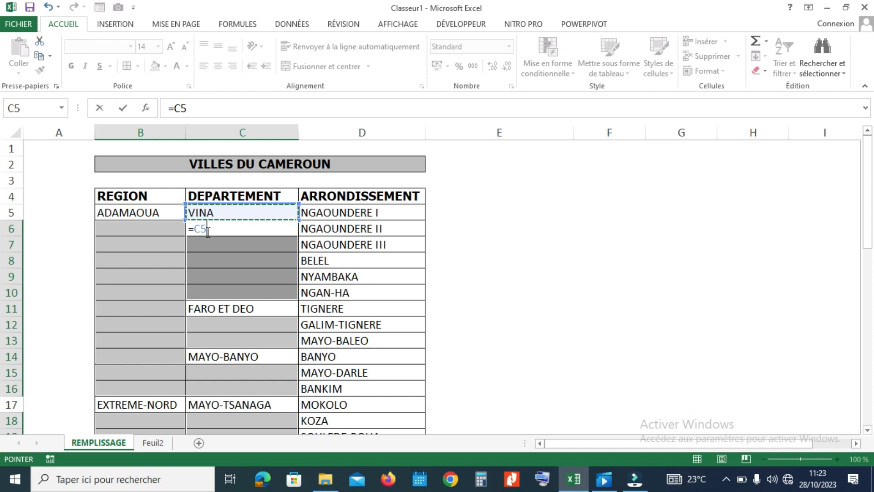
key(ctrl+Return)
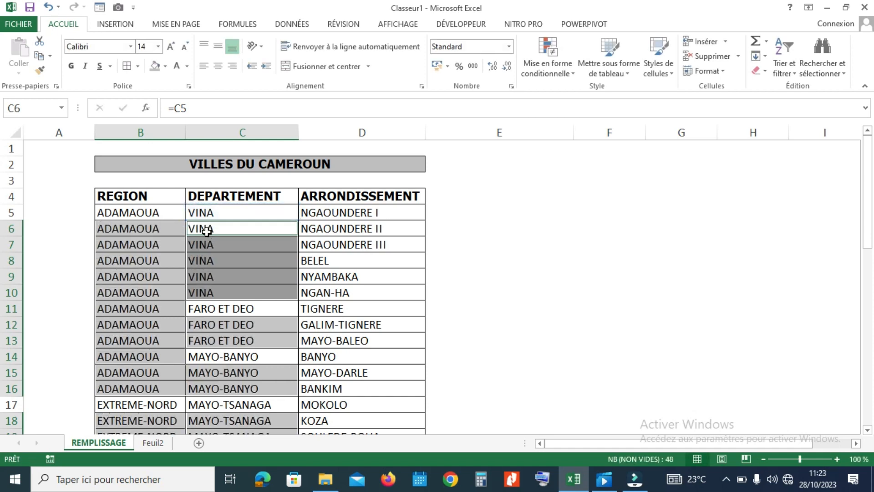
click(592, 231)
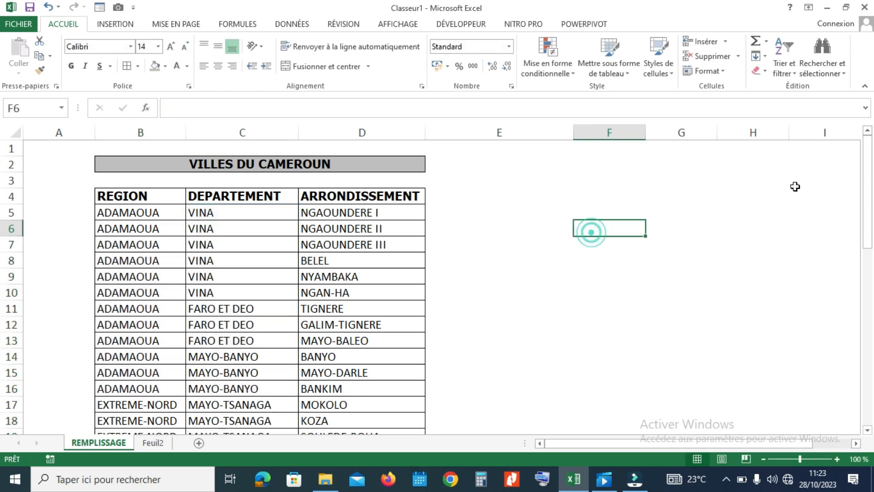
mouse_move(872, 180)
mouse_down()
mouse_move(872, 291)
mouse_move(872, 164)
mouse_up()
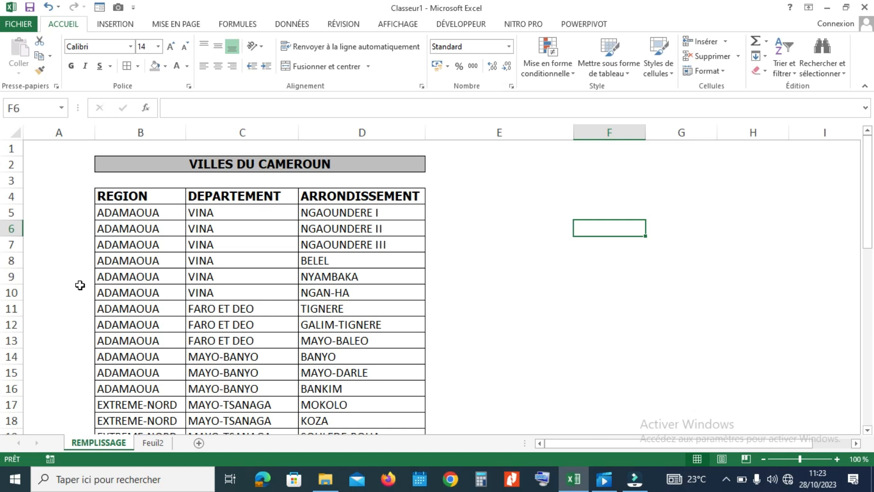
Insert two blank rows above the BELEL row
click(11, 261)
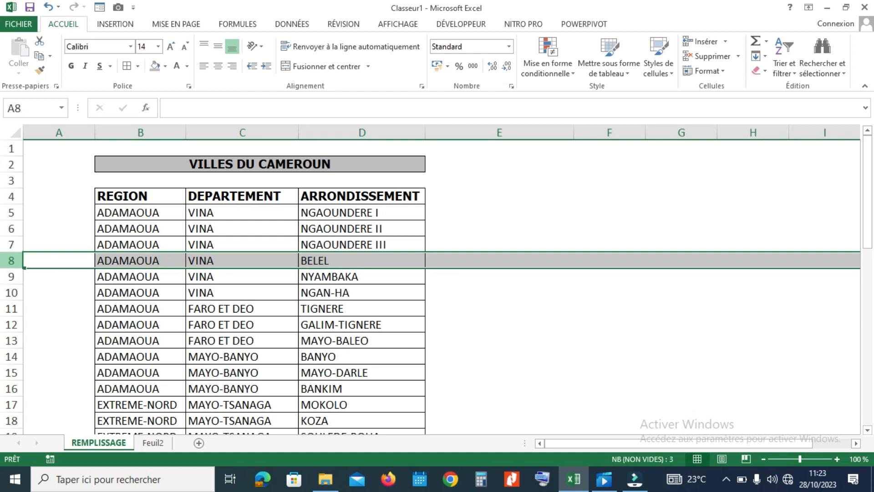
right_click(12, 262)
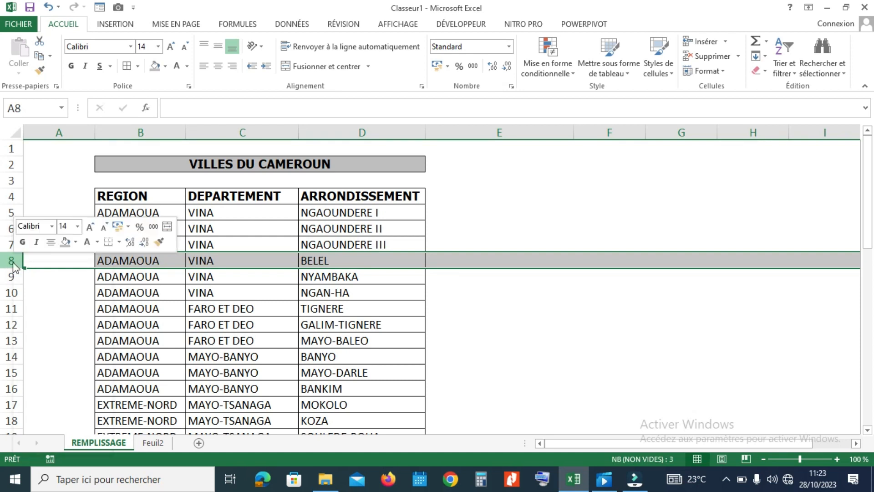
click(49, 352)
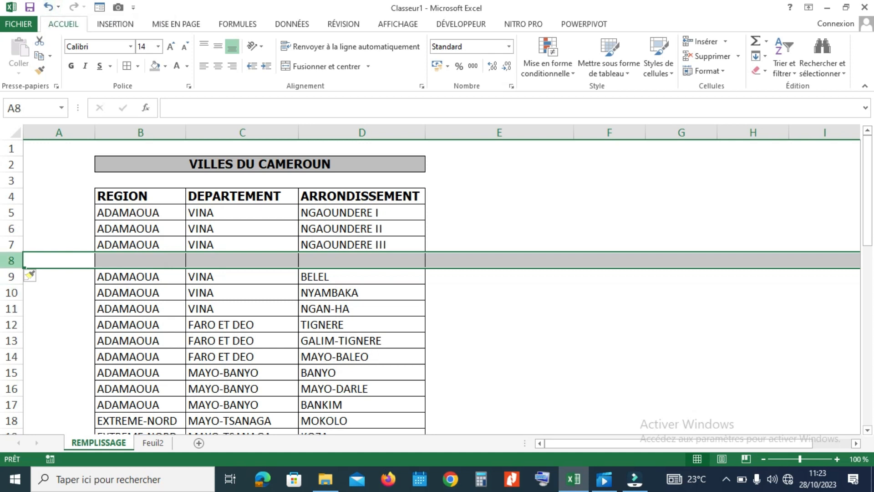
right_click(13, 260)
click(50, 350)
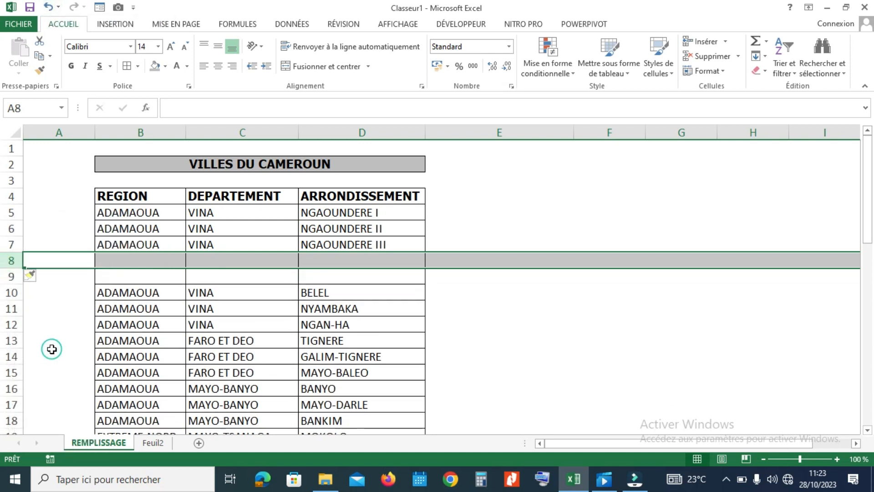
Undo both row insertions above BELEL and deselect the row
click(48, 9)
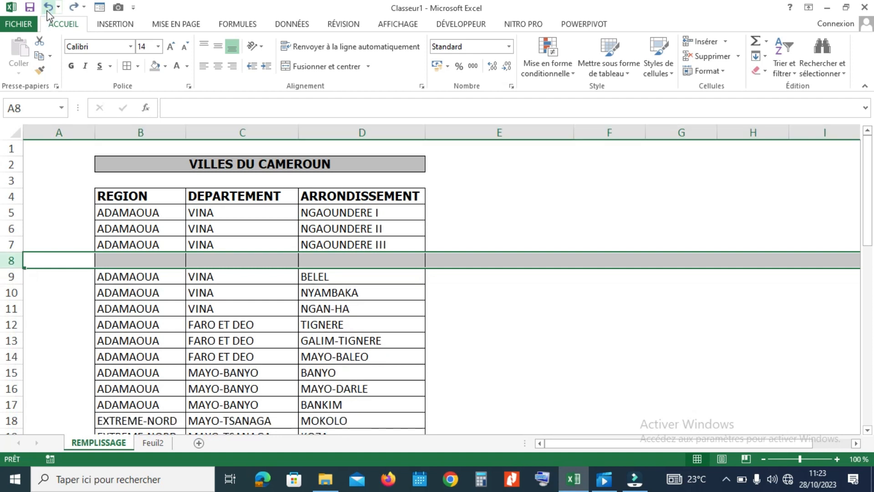
click(48, 9)
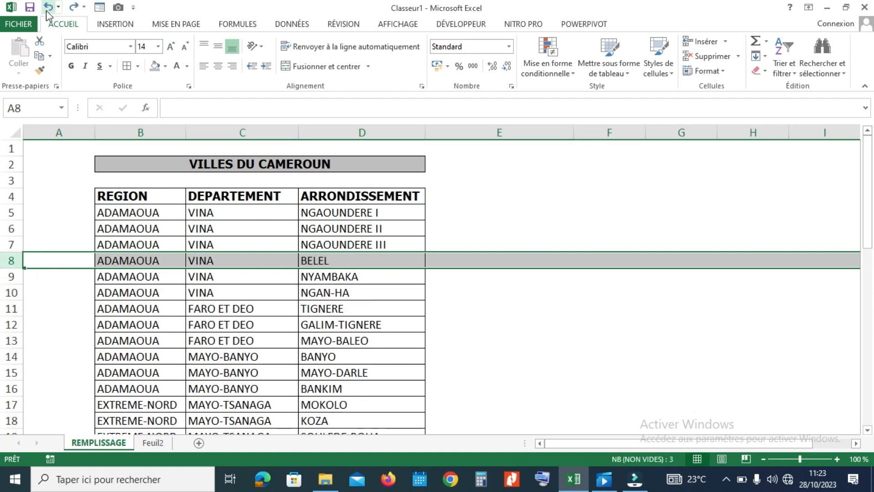
click(505, 329)
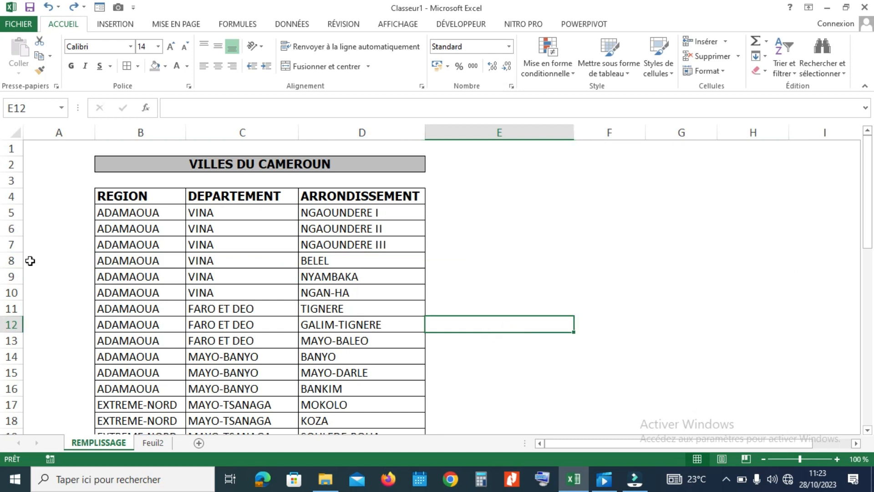
Insert seven blank rows, one at a time, above the NGAOUNDERE III row at row 7
click(11, 244)
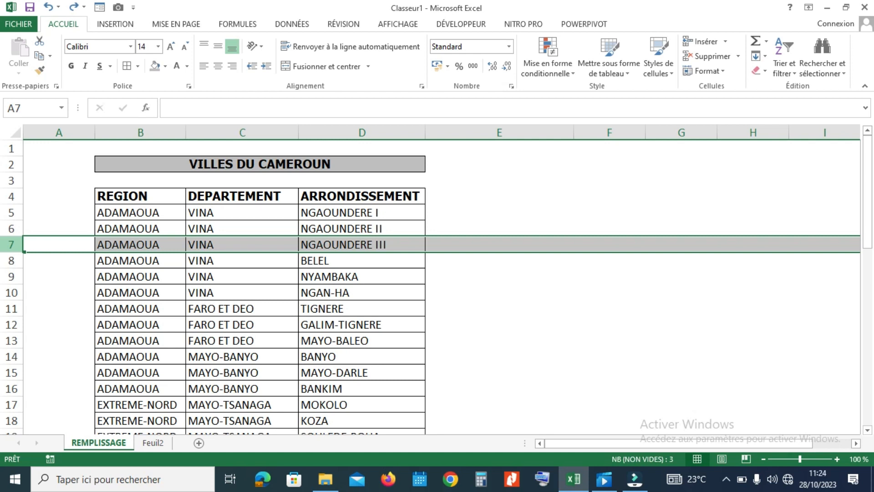
key(ctrl+plus)
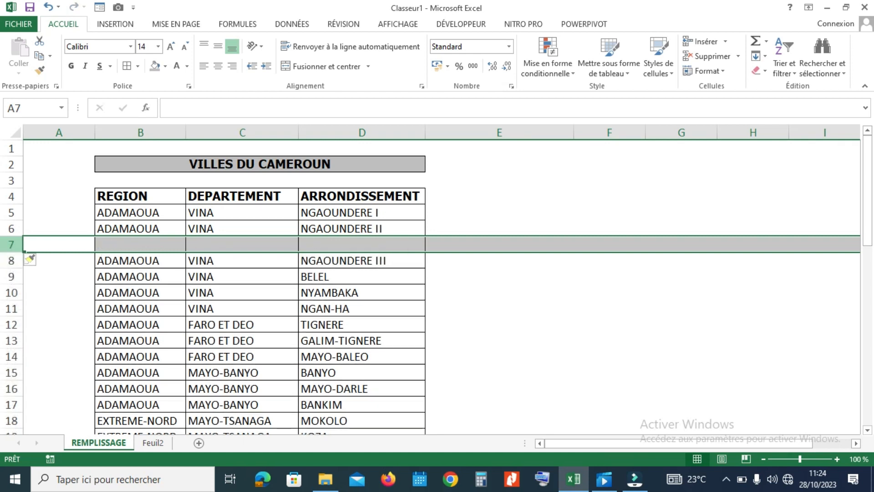
key(ctrl+plus)
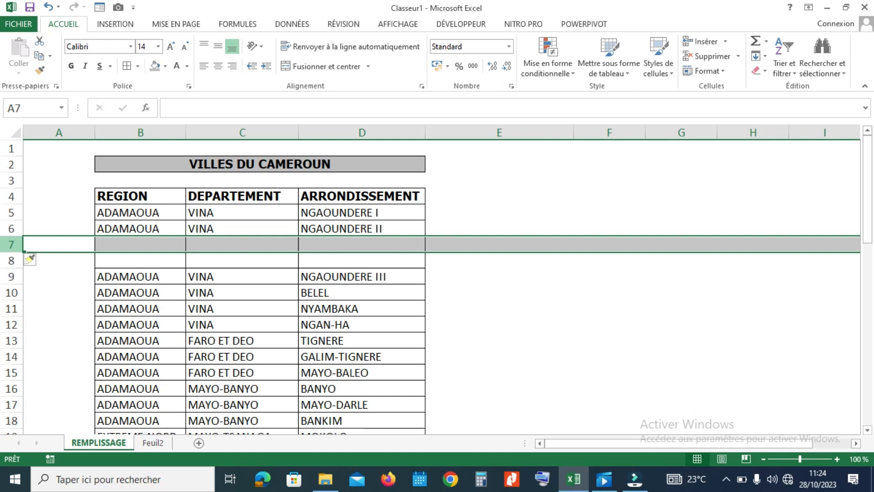
key(ctrl+plus)
key(ctrl+plus)
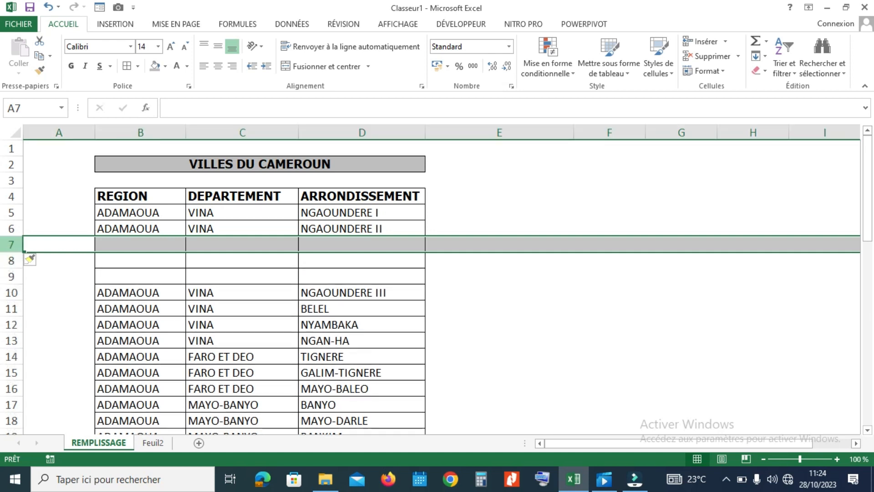
key(ctrl+plus)
key(ctrl+plus)
key(ctrl+plus)
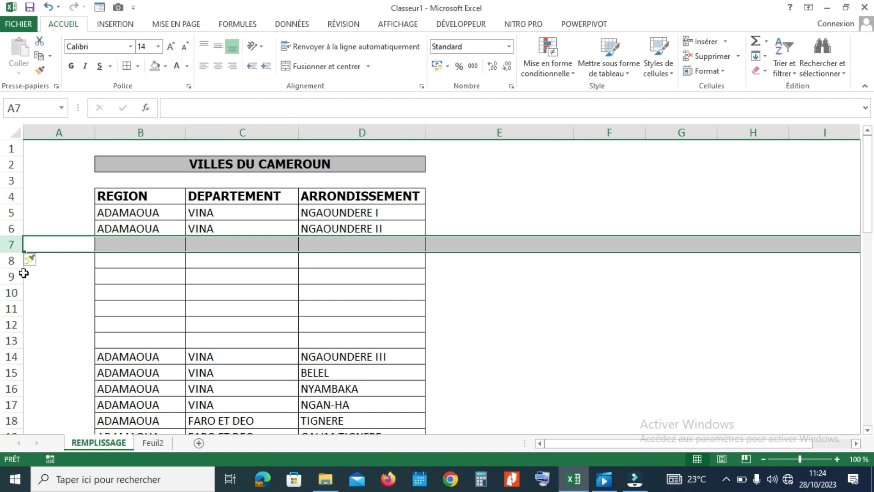
Insert three more blank rows at once above row 7, based on a selection of rows 7 to 9
click(11, 242)
drag(11, 243, 11, 284)
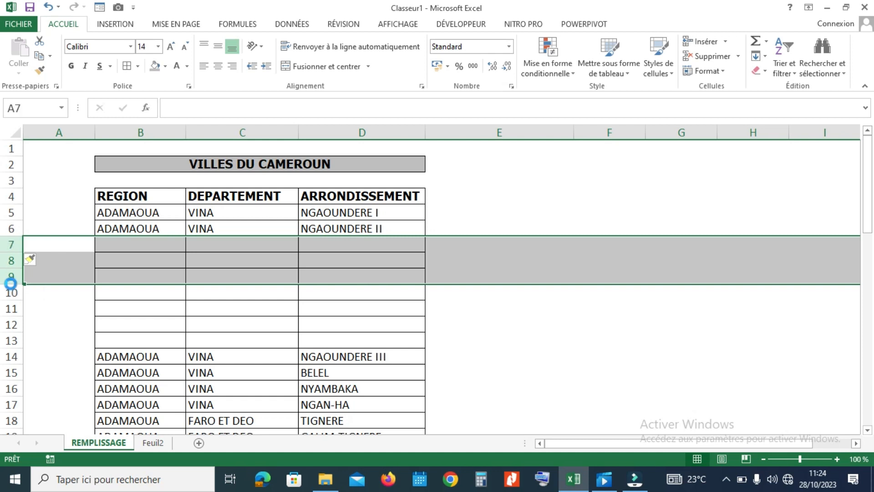
key(ctrl+plus)
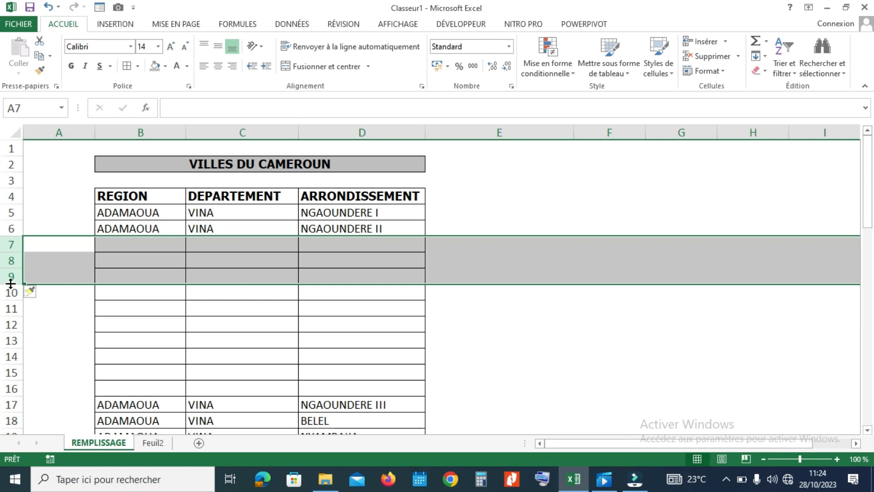
Delete the ten blank rows above the NGAOUNDERE III row, three at a time and the last one on its own
key(ctrl+z)
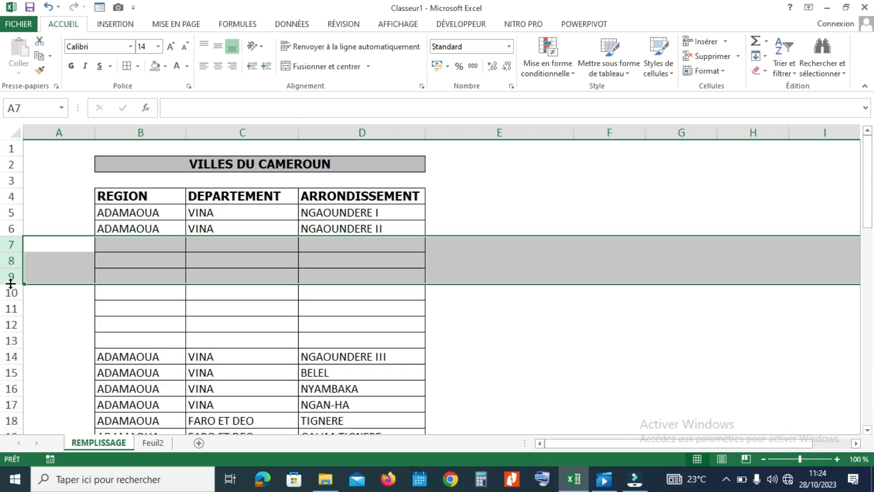
key(ctrl+z)
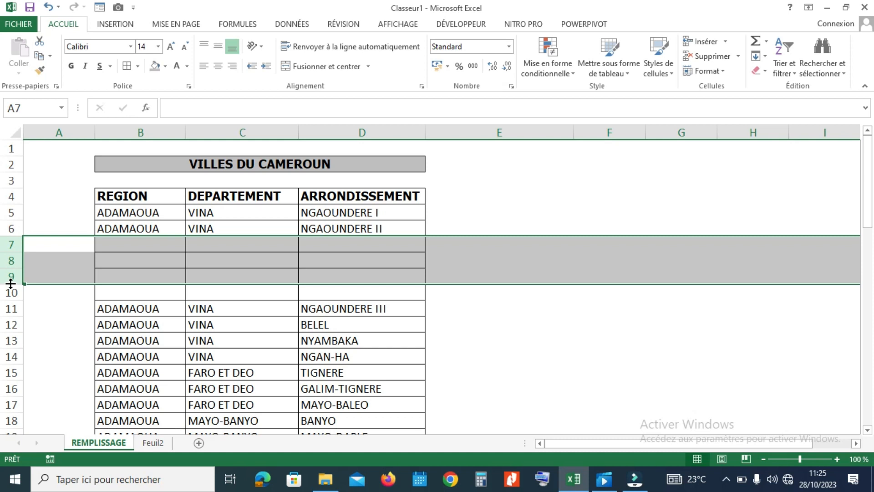
key(ctrl+minus)
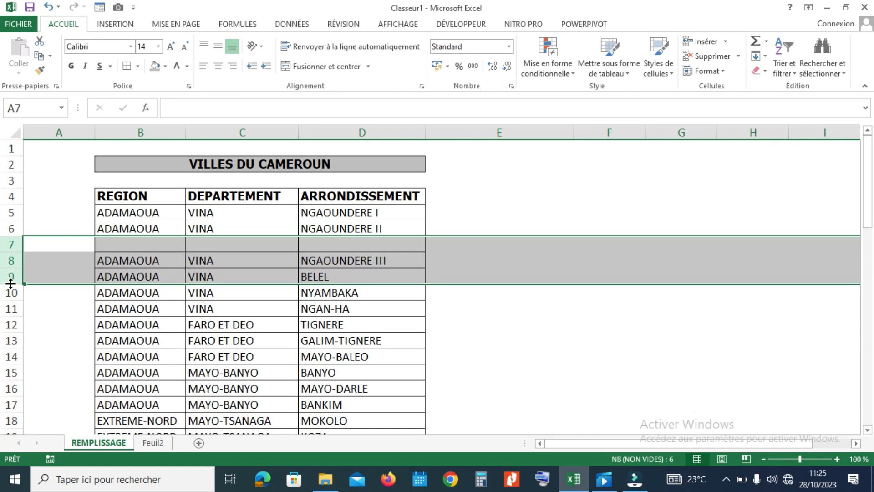
click(10, 244)
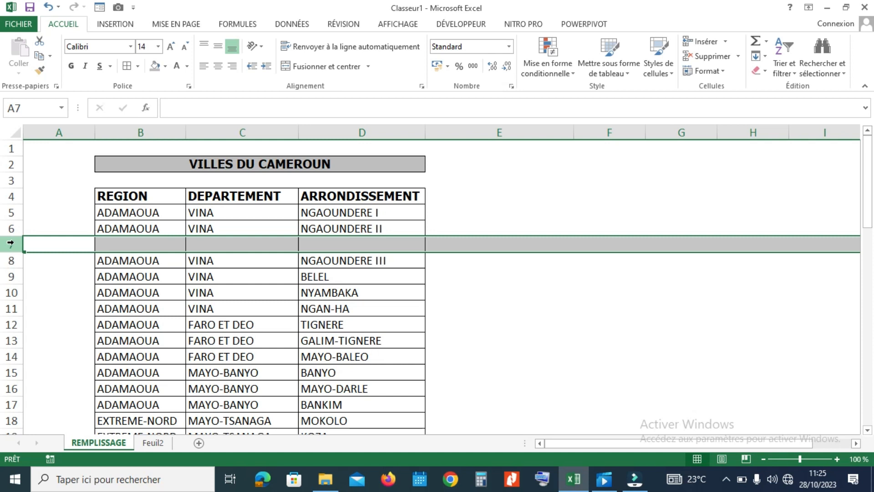
key(ctrl+minus)
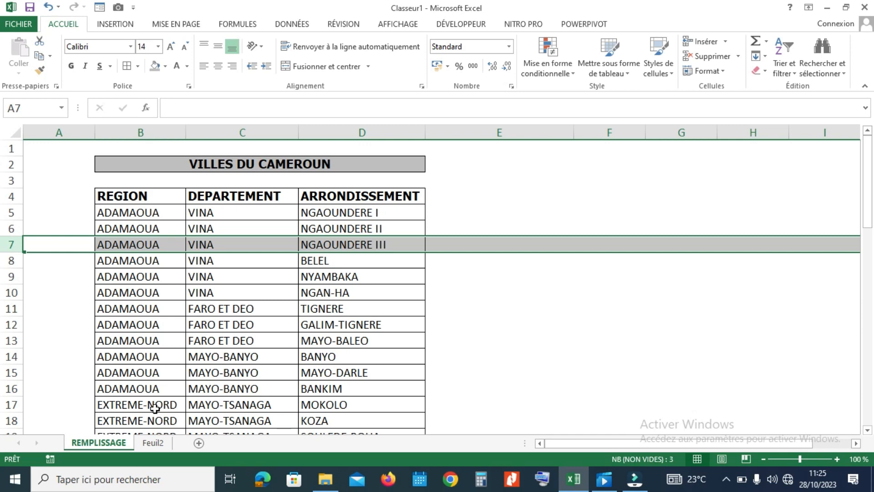
Open the Feuil2 sheet and examine the alternating months and quantities in column C and the empty Nombre de cartons column
click(148, 442)
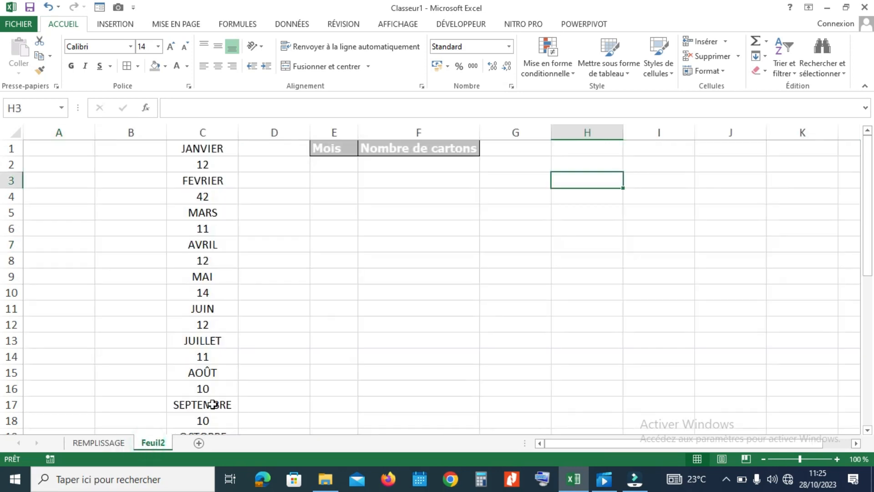
click(219, 149)
mouse_move(218, 149)
mouse_down()
mouse_move(221, 406)
mouse_move(214, 147)
mouse_up()
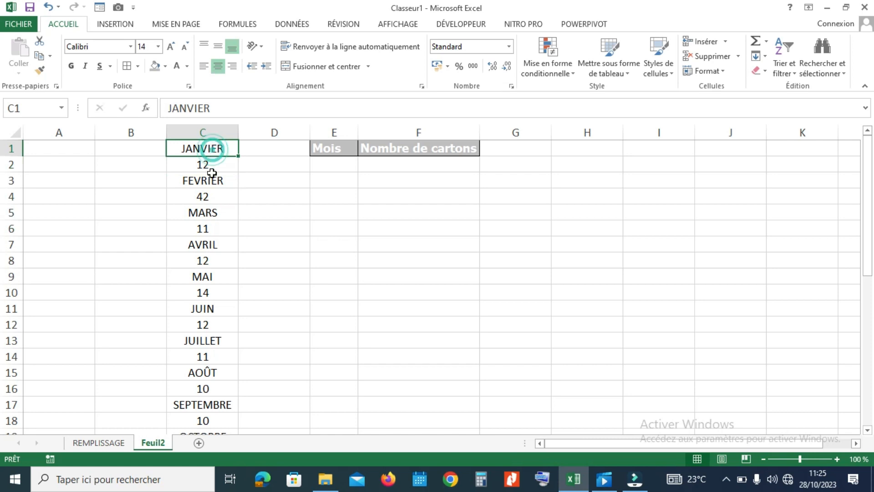
click(211, 167)
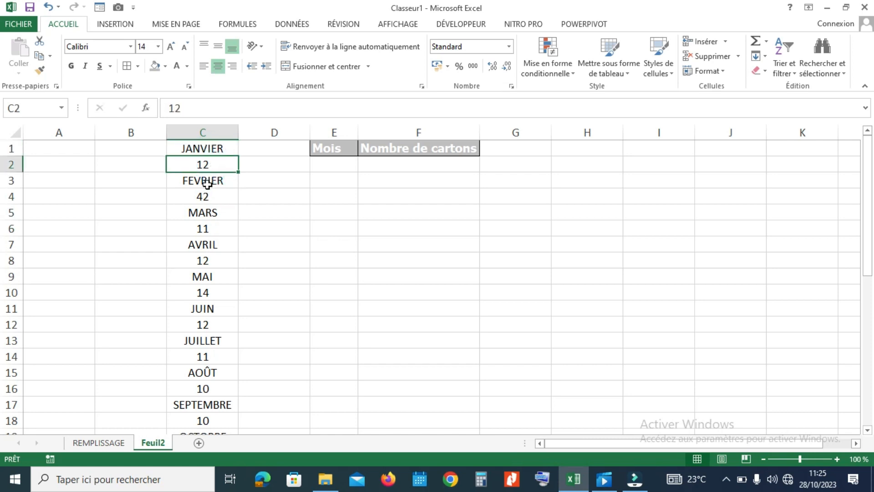
click(205, 181)
click(207, 196)
click(205, 213)
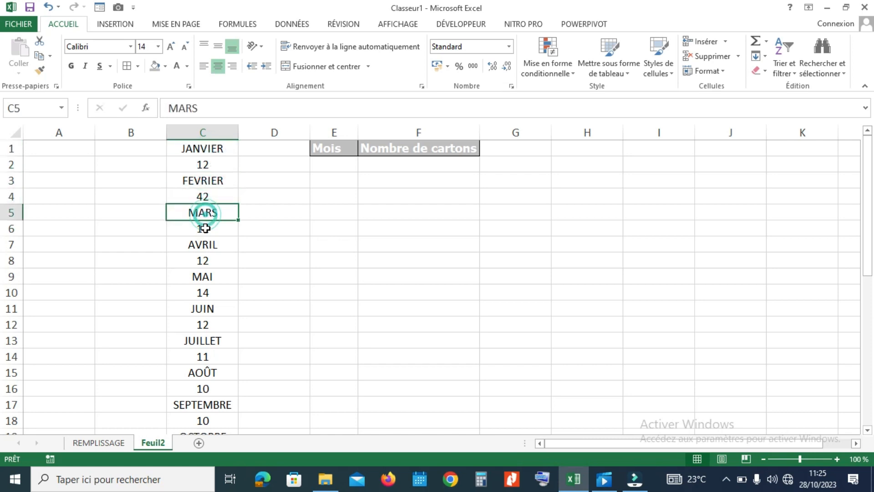
click(205, 228)
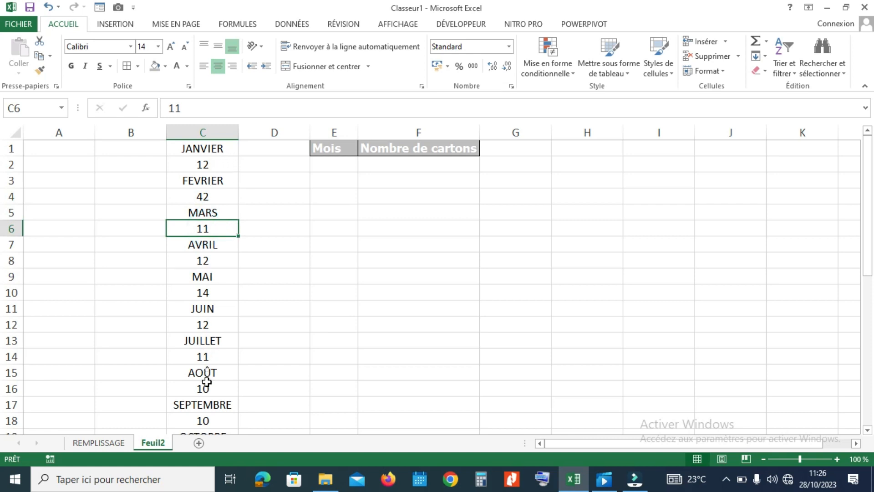
drag(382, 162, 410, 358)
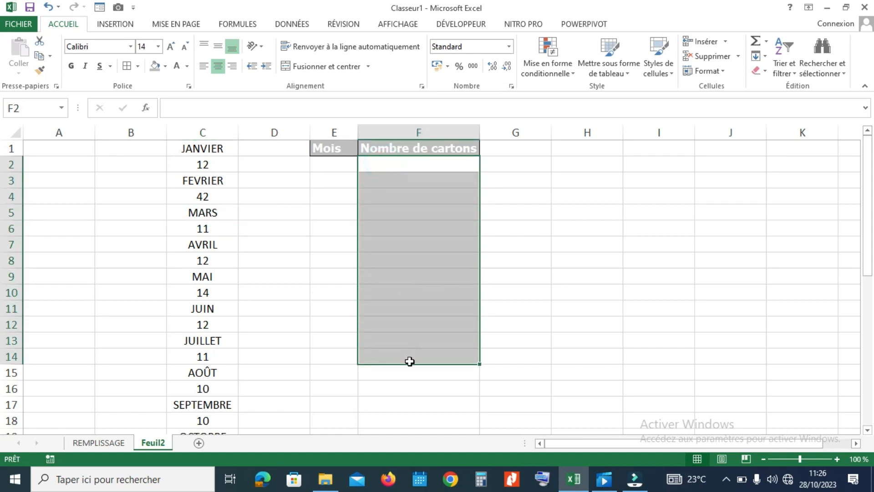
click(287, 177)
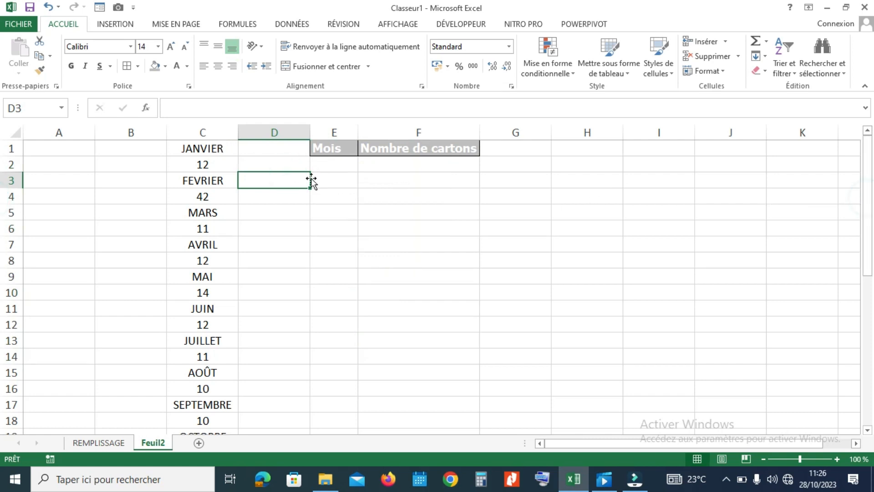
Copy the JANVIER and FEVRIER quantities from C2 and C4 individually into F2 and F3
click(215, 165)
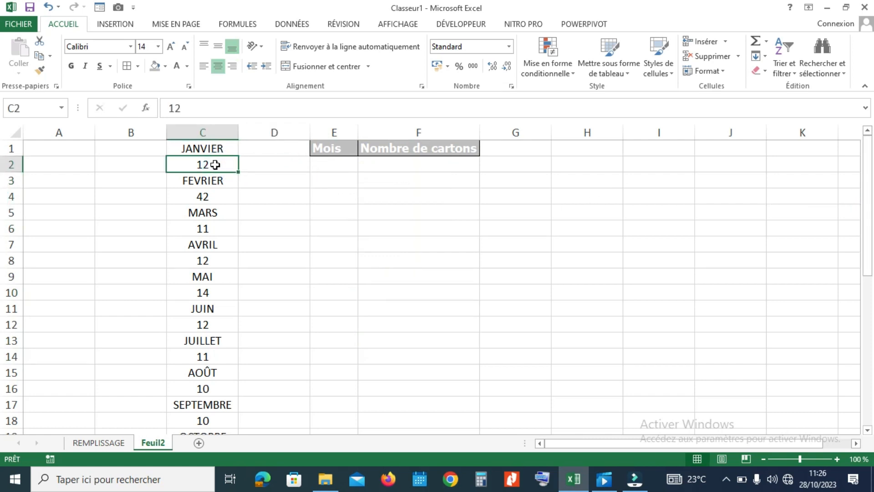
key(ctrl+c)
click(401, 164)
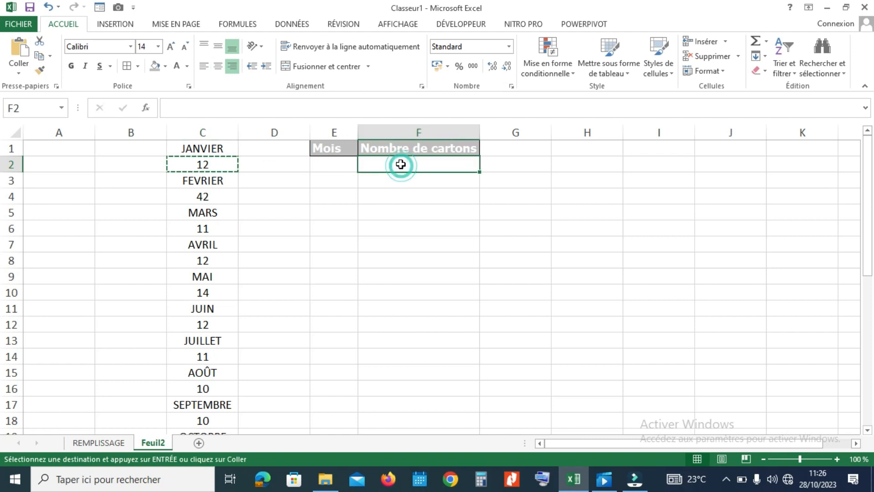
key(ctrl+v)
click(209, 197)
key(ctrl+c)
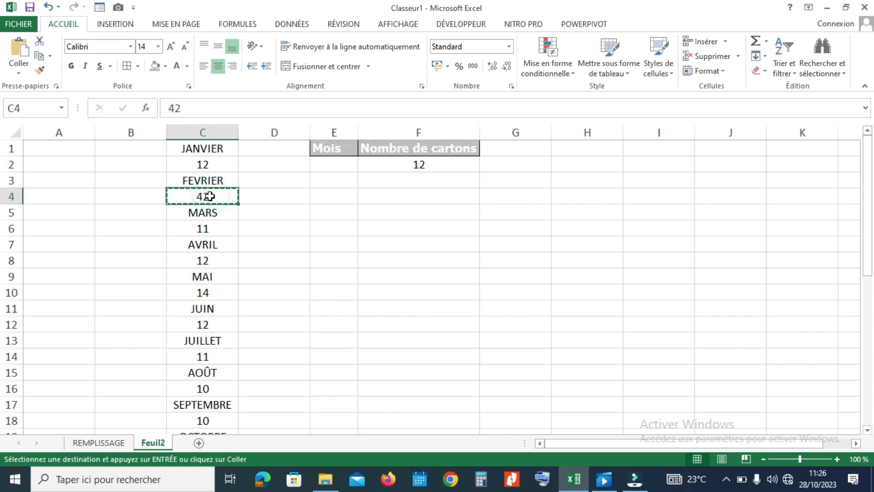
click(408, 182)
key(ctrl+v)
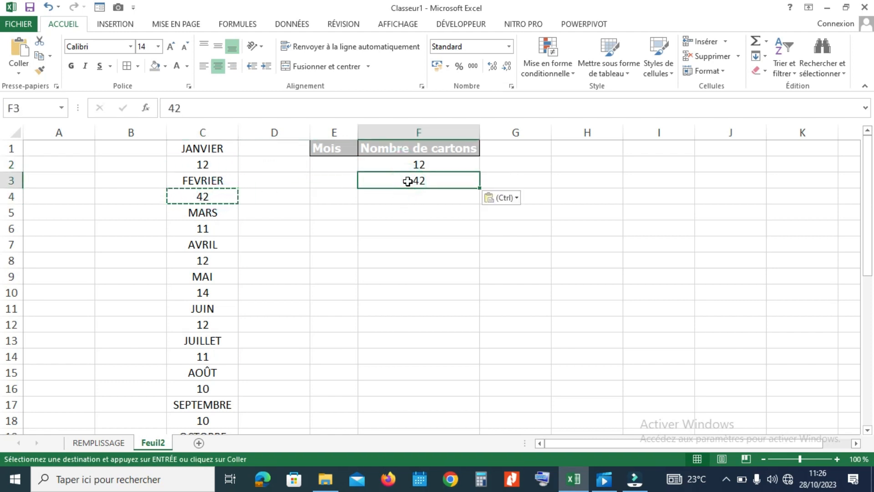
Undo both pasted quantities in the Nombre de cartons column
click(49, 7)
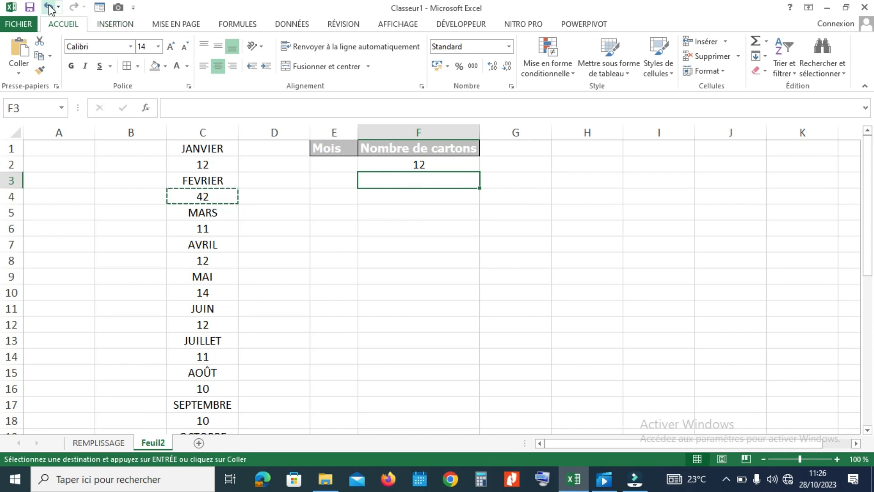
click(49, 8)
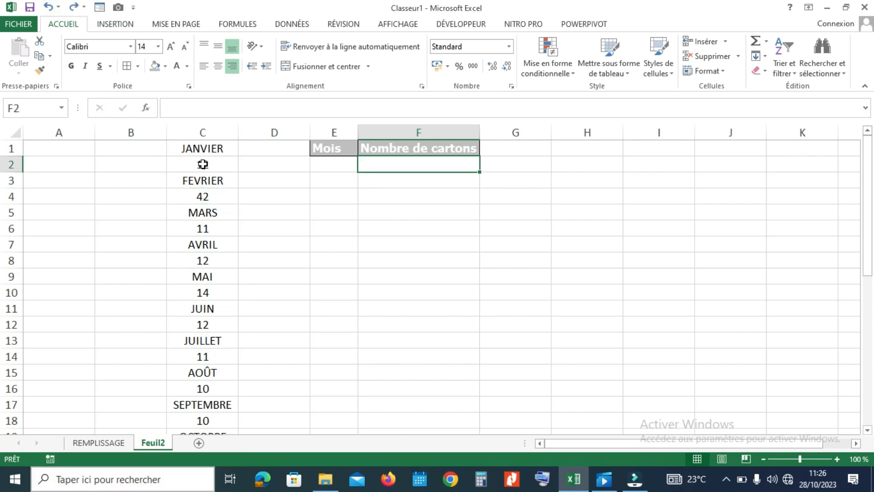
Select only the numeric constants in C1:C24 with Go To Special, excluding text, logical values and errors
click(203, 148)
drag(203, 148, 203, 406)
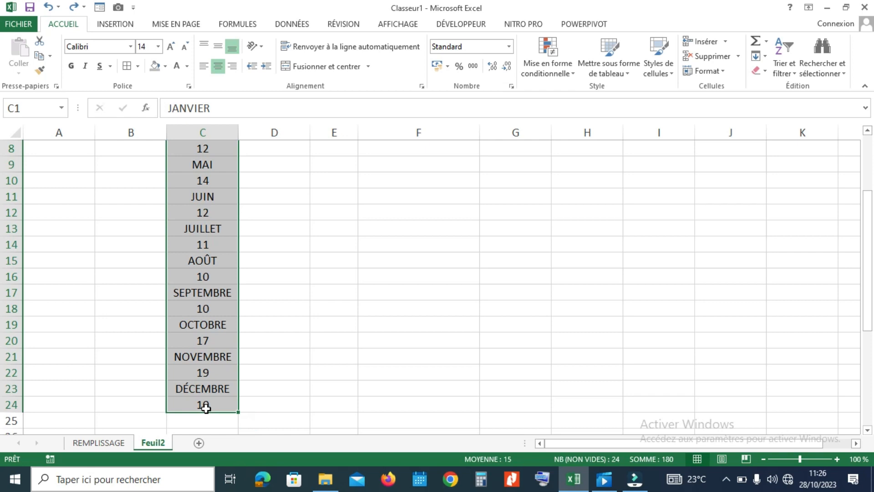
key(F5)
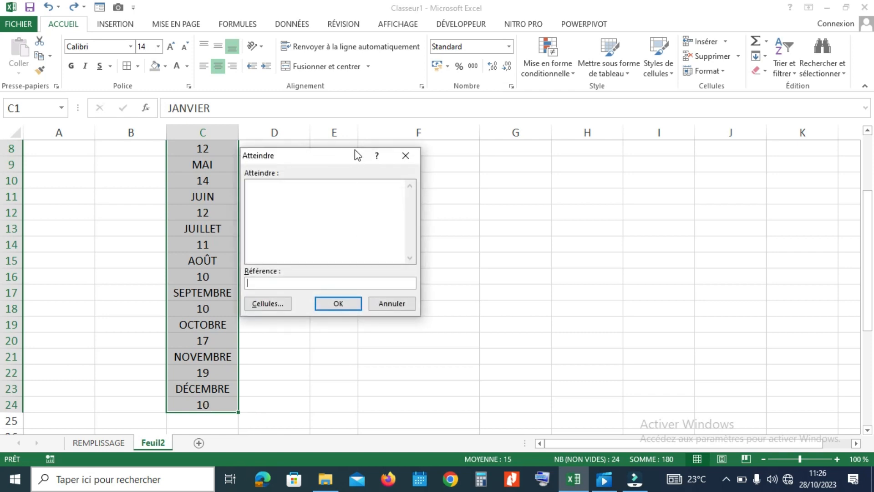
drag(353, 156, 391, 117)
click(305, 265)
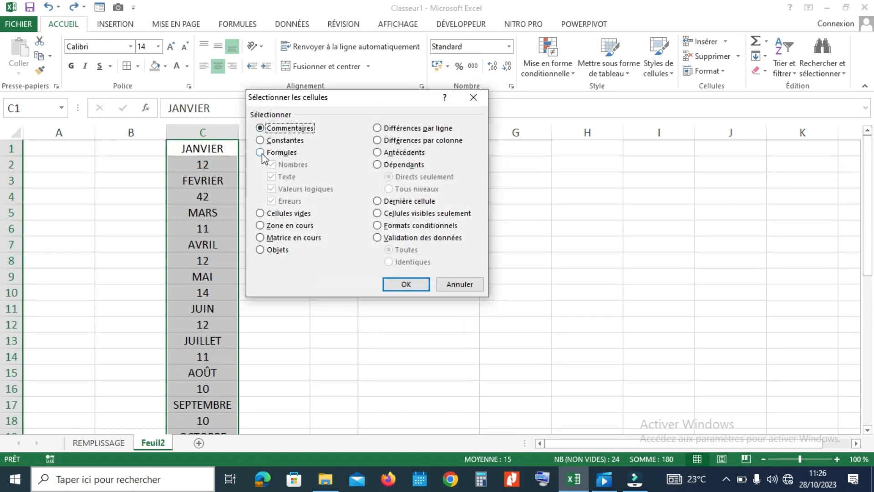
click(263, 144)
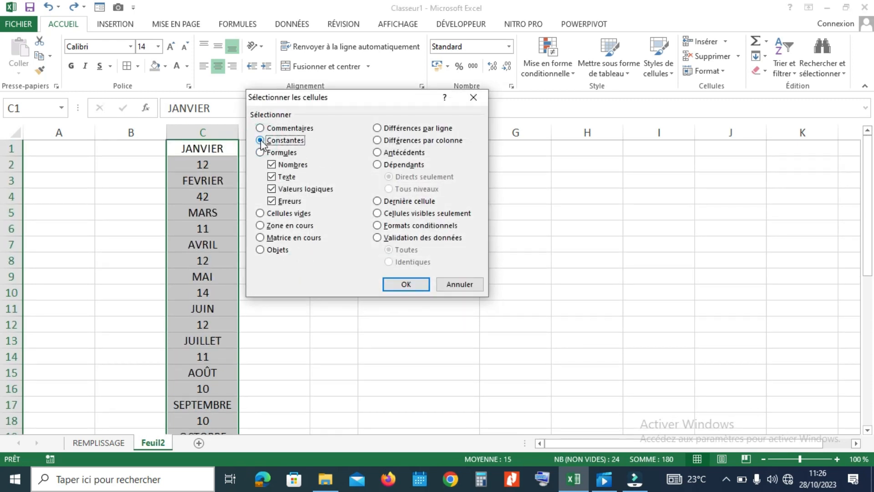
click(272, 178)
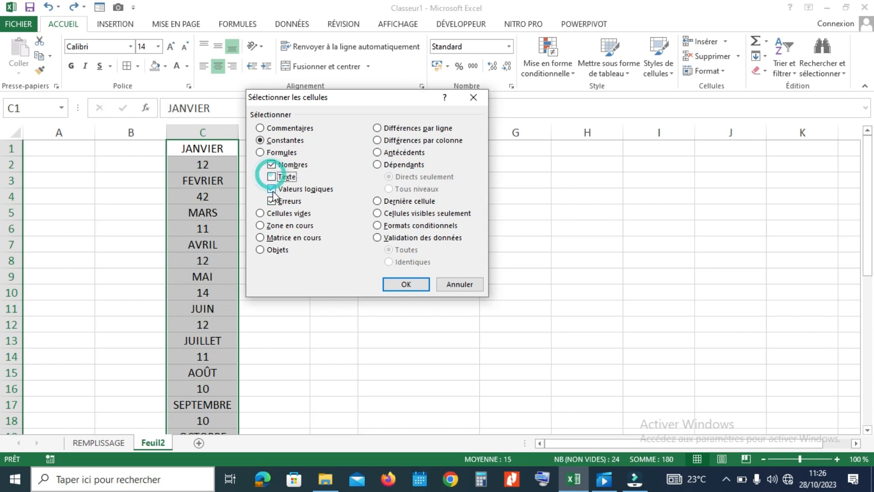
click(272, 189)
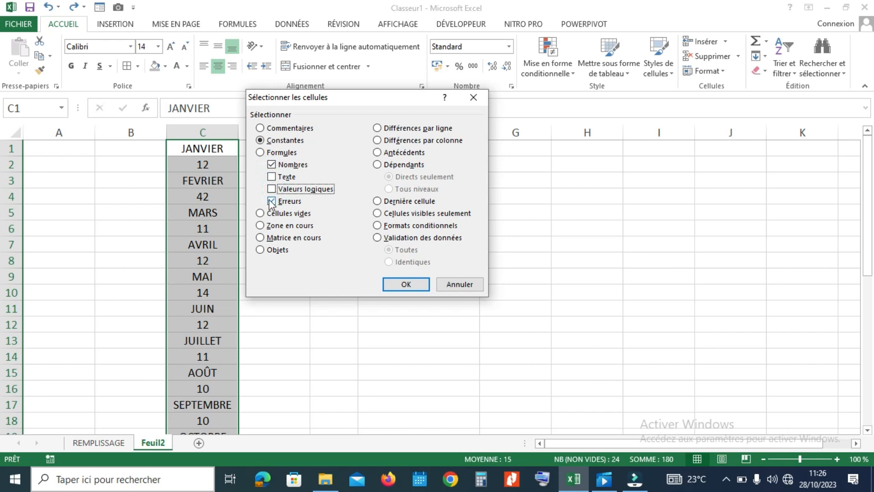
click(272, 201)
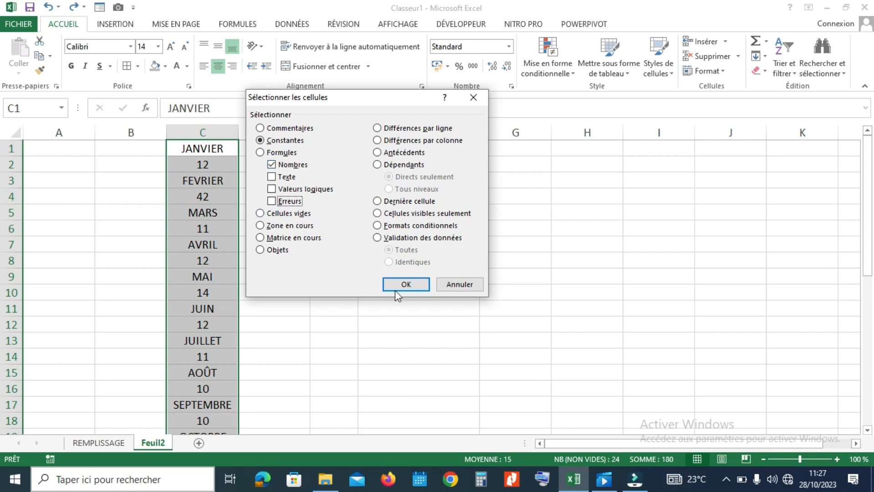
click(406, 284)
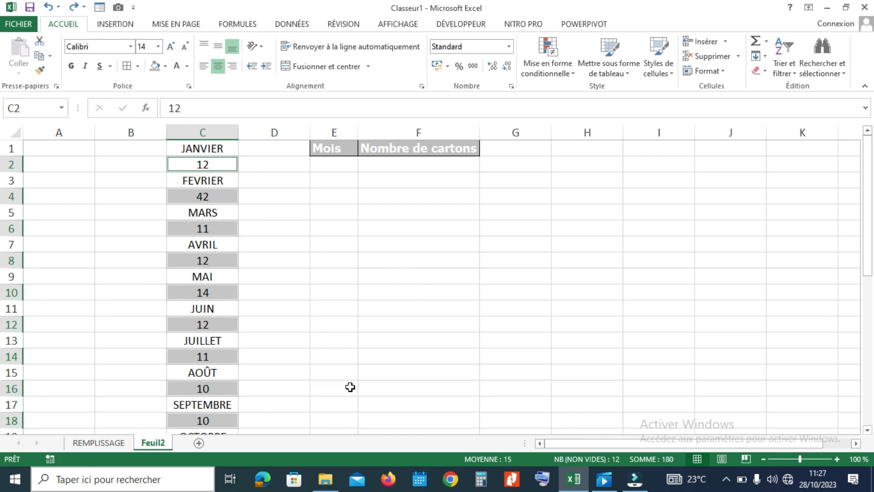
Copy the selected numbers into the Nombre de cartons column starting at F2, and clear the copy marquee
key(ctrl+c)
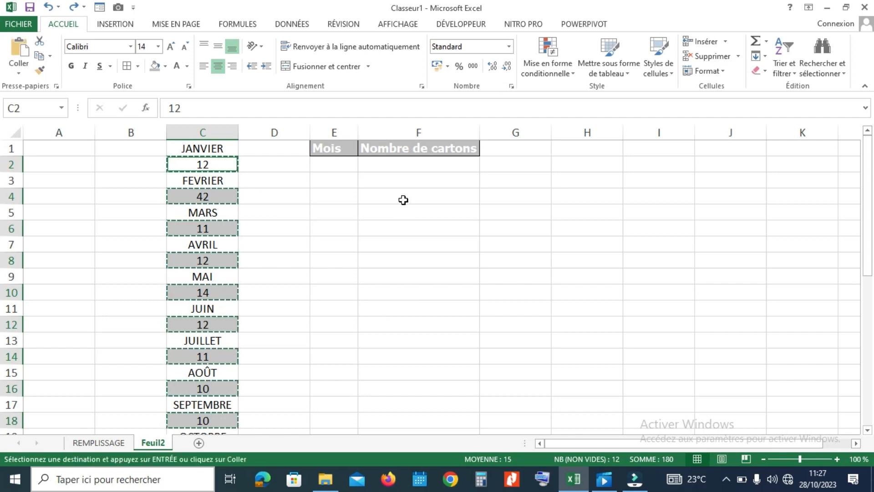
drag(401, 166, 413, 359)
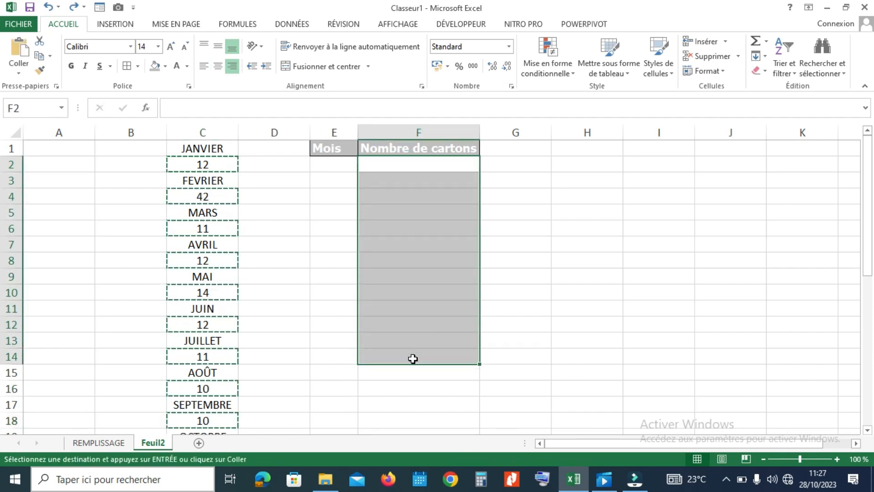
key(ctrl+v)
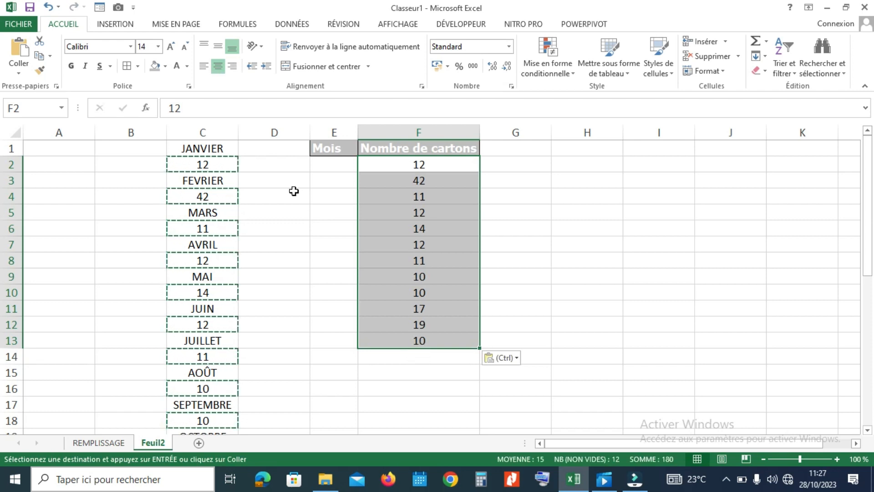
click(296, 207)
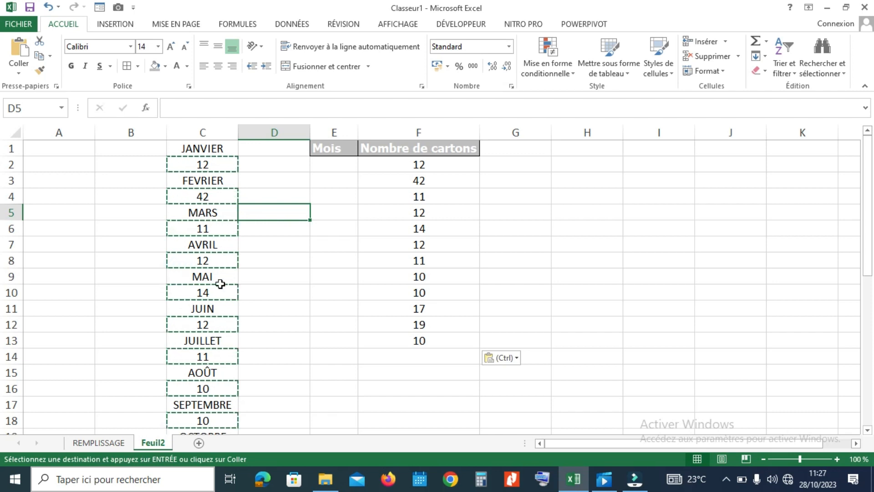
key(Escape)
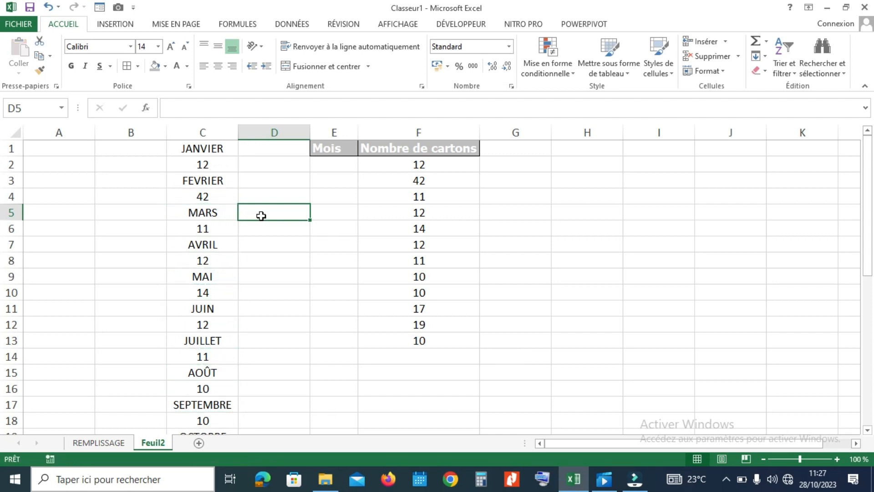
Enter JANVIER in E2 and FEVRIER in E3, and extend the month series down to E13
click(330, 165)
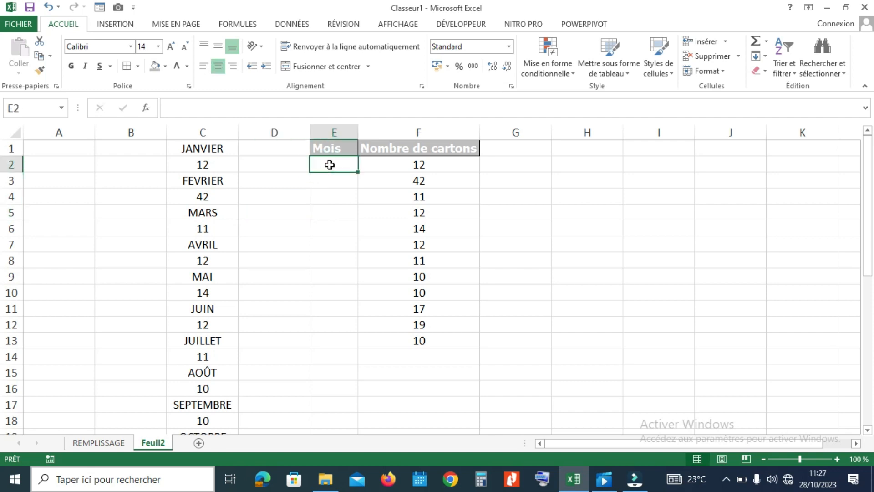
text(JANVI)
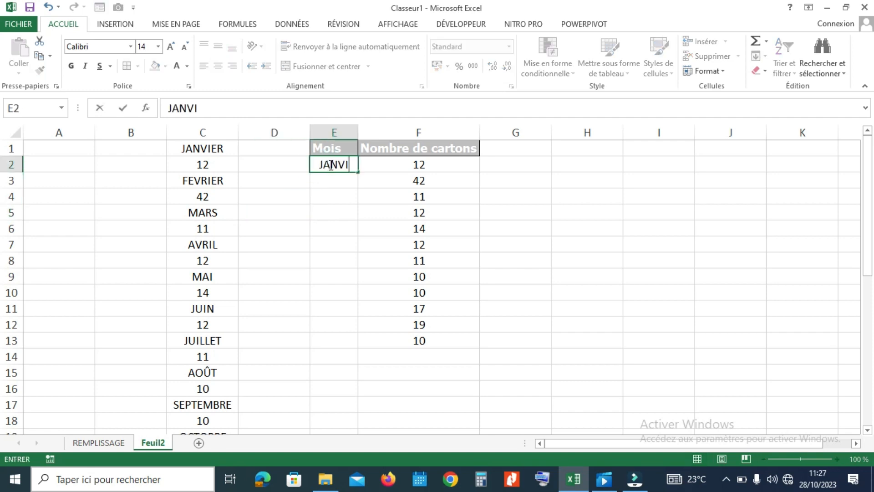
text(ER)
key(Return)
text(FERVR)
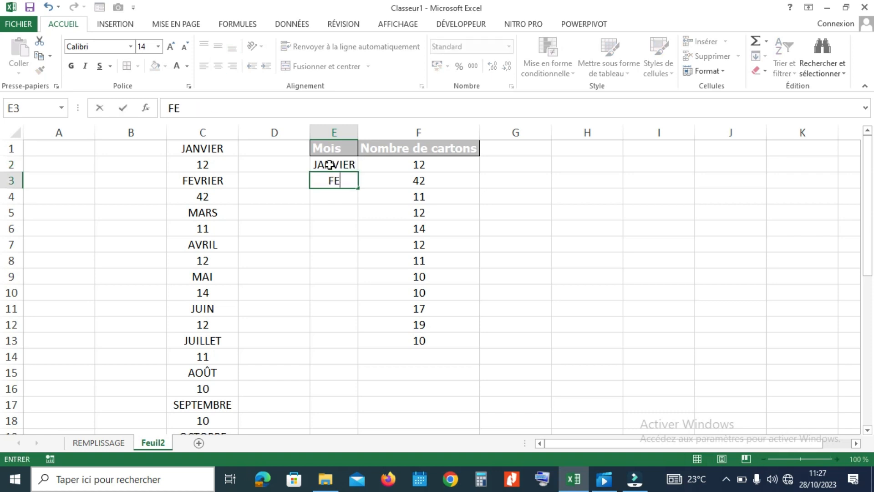
key(BackSpace)
key(BackSpace)
key(BackSpace)
text(VRIER)
drag(331, 165, 350, 182)
drag(358, 188, 361, 347)
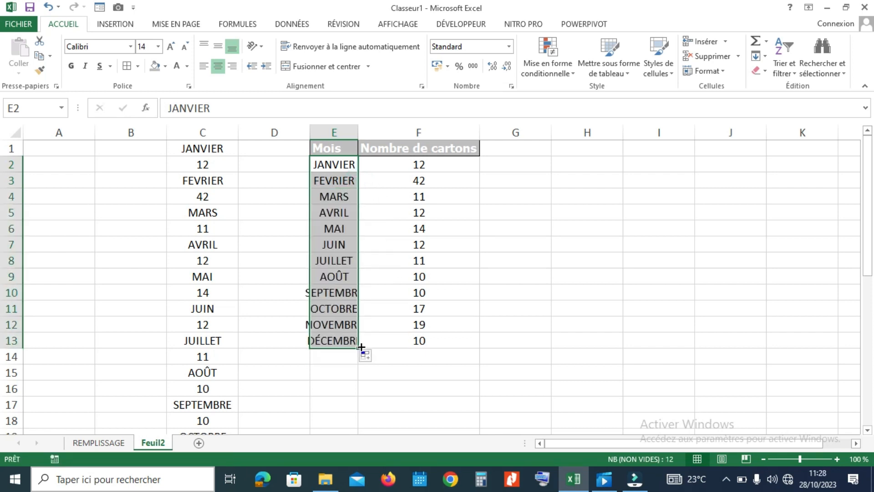
AutoFit the width of column E to its month names
click(424, 361)
double_click(358, 130)
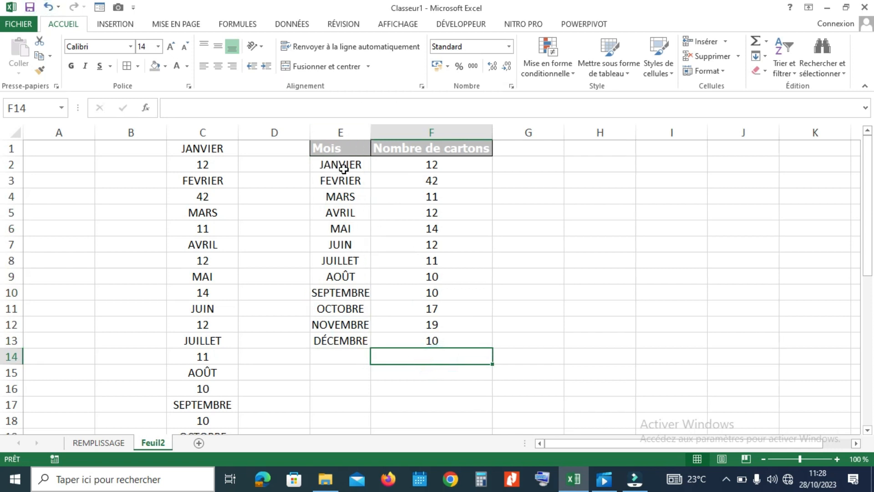
Undo the column E width change, the month series fill and the typed months in the Mois column
click(48, 8)
click(48, 7)
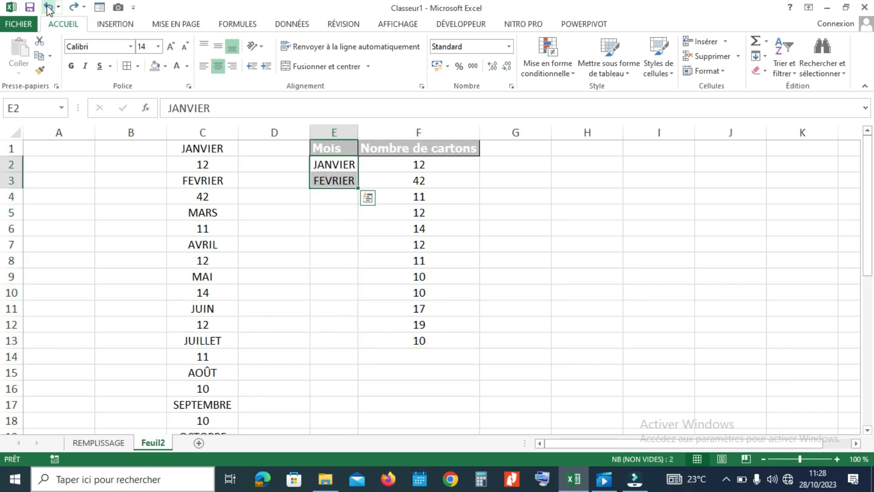
click(48, 8)
click(48, 7)
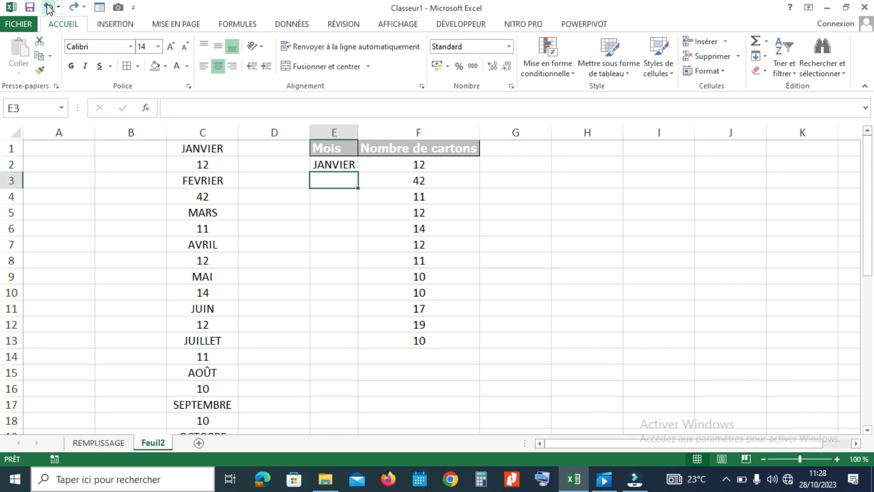
click(48, 7)
Select only the text constants in C1:C24 with Go To Special, excluding numbers, logical values and errors
drag(220, 146, 214, 409)
key(F5)
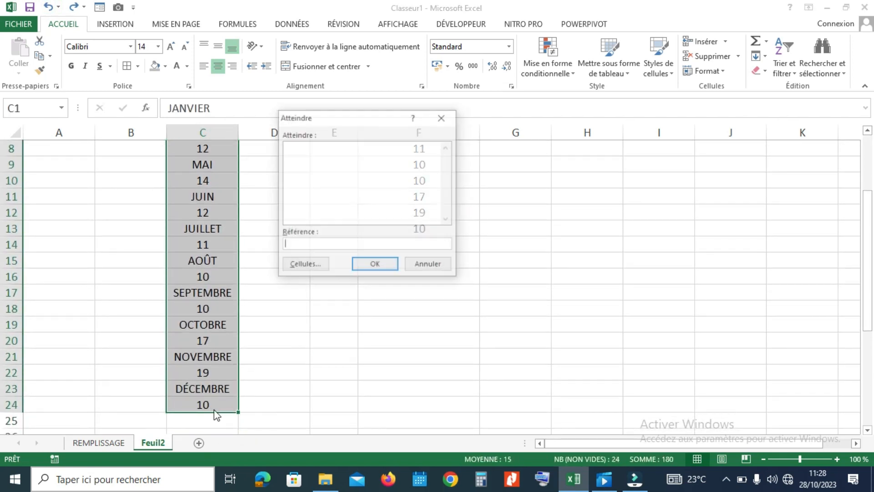
click(293, 263)
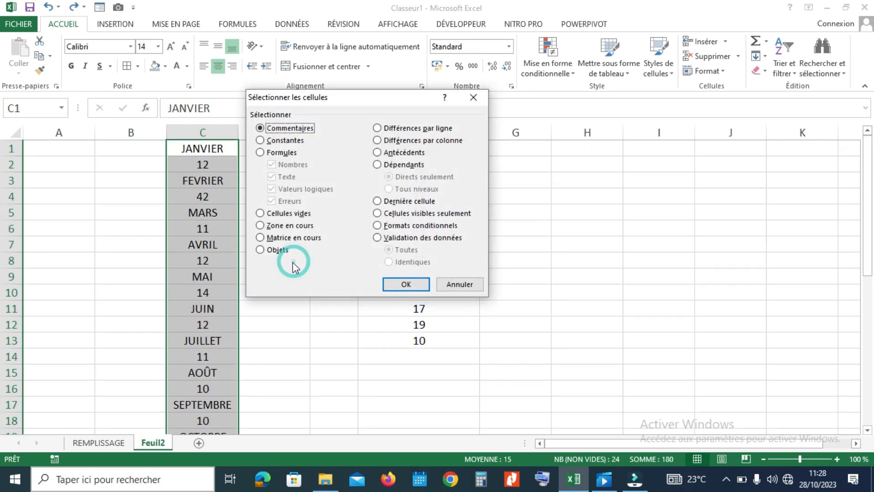
click(260, 140)
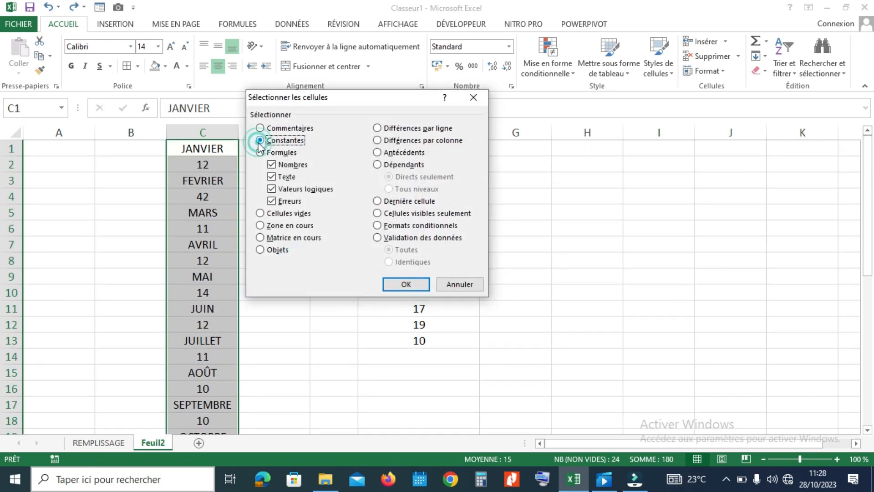
click(272, 164)
click(272, 189)
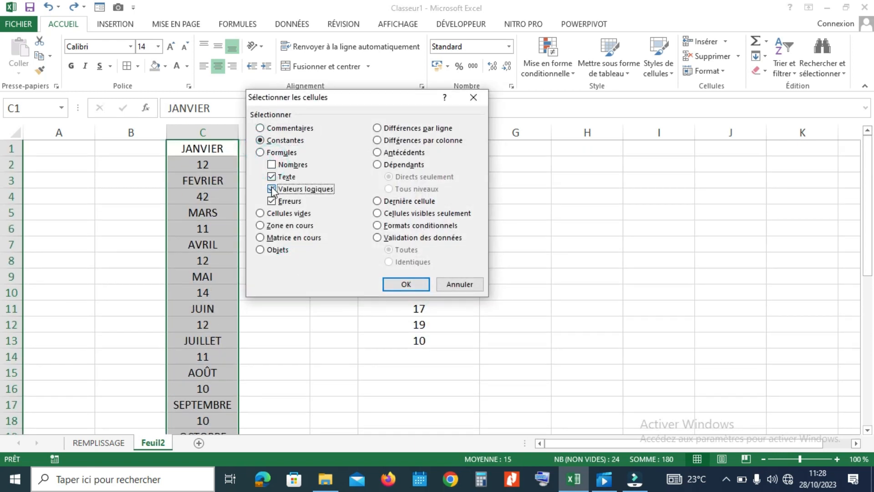
click(272, 202)
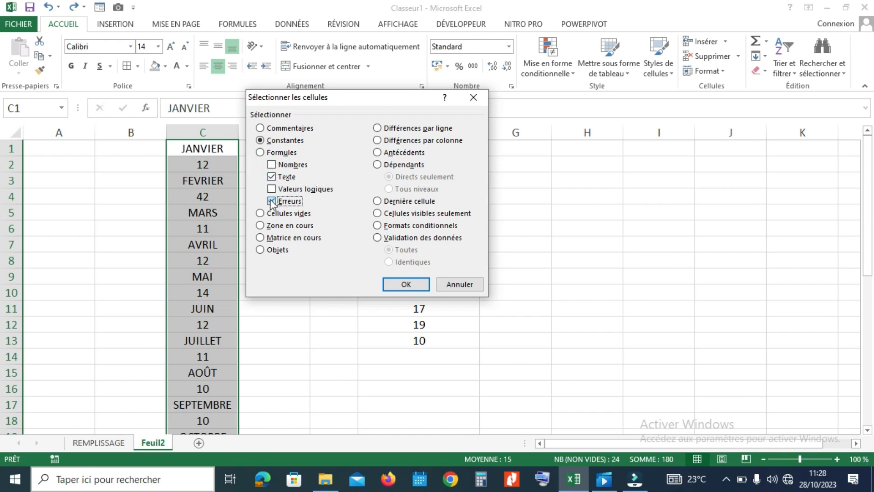
click(398, 283)
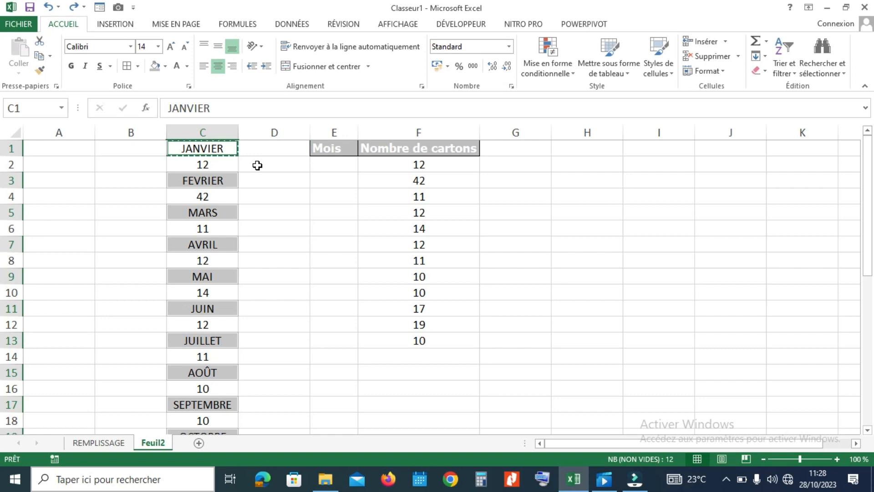
Copy the selected month names into E2:E13 of the Mois column
key(ctrl+c)
click(337, 162)
drag(338, 162, 334, 338)
key(ctrl+v)
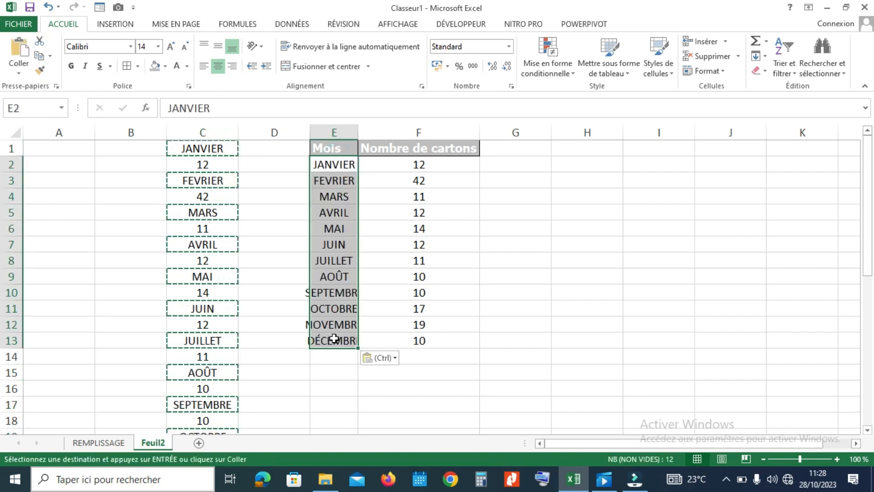
Widen column E so the month names fit, and clear the copy marquee
drag(359, 131, 376, 131)
click(409, 384)
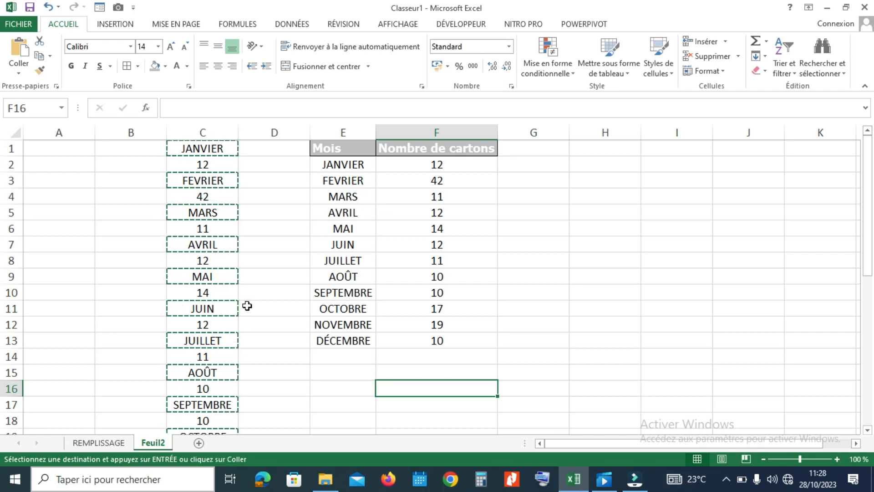
key(Escape)
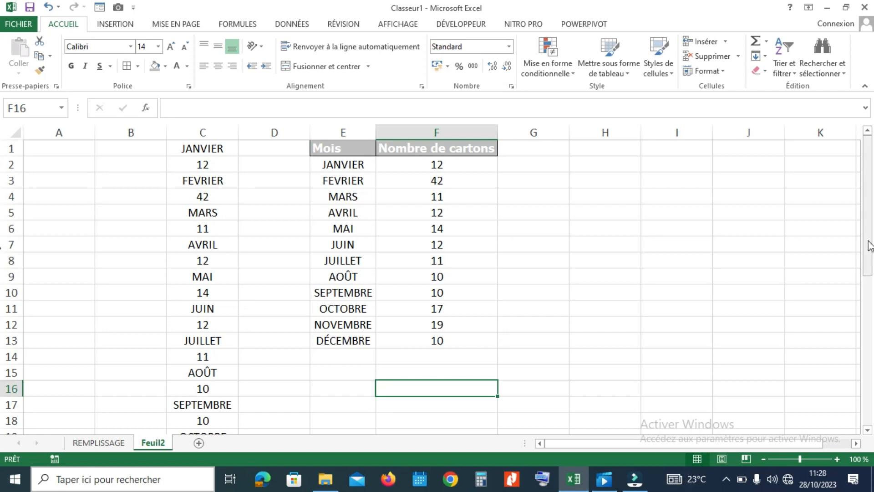
drag(869, 241, 869, 224)
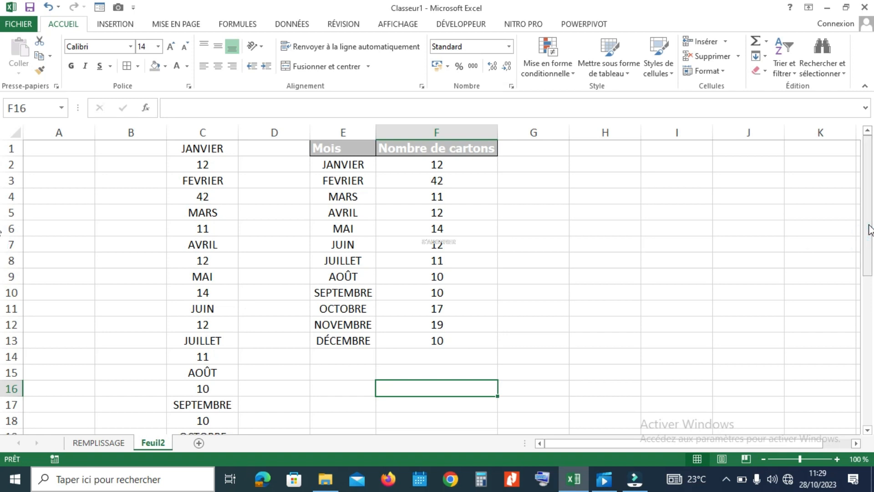